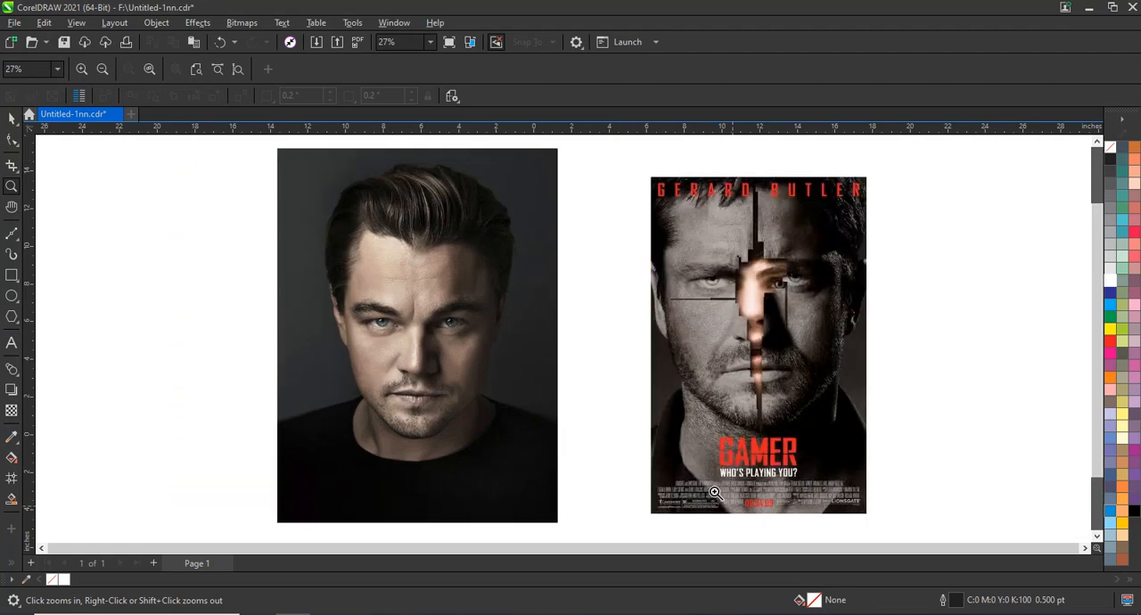
Step: Draw a rectangle about 11.8 by 16.1 in over the uncut portrait photo and give it a white outline
{"action": "left_click", "coordinate": [9, 277]}
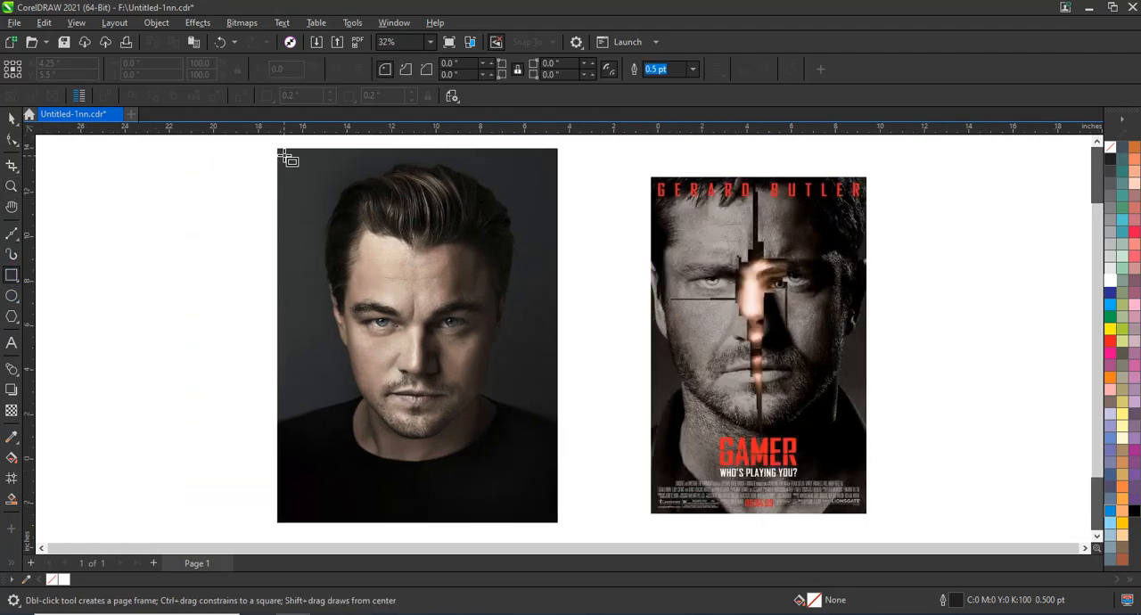
{"action": "left_click_drag", "start_coordinate": [284, 154], "coordinate": [547, 511]}
{"action": "left_click", "coordinate": [15, 123]}
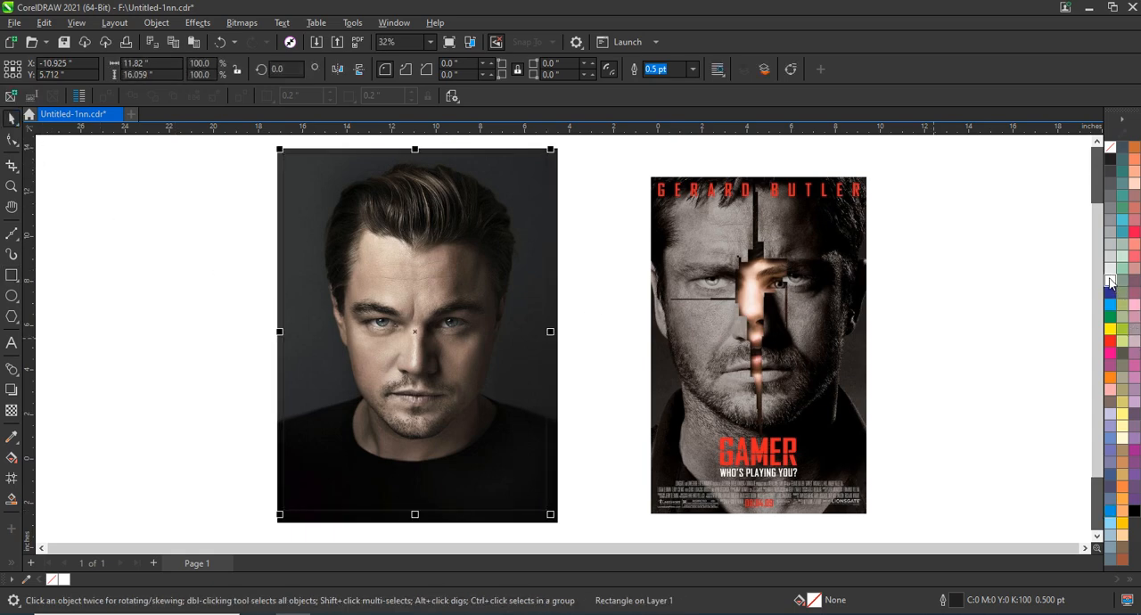
{"action": "right_click", "coordinate": [1112, 279]}
{"action": "left_click", "coordinate": [1084, 289]}
Step: Resize the white-outlined rectangle to about 9.3 by 13.9 in so that it frames the man's face and shoulders
{"action": "left_click_drag", "start_coordinate": [280, 331], "coordinate": [286, 331]}
{"action": "left_click_drag", "start_coordinate": [550, 331], "coordinate": [540, 337]}
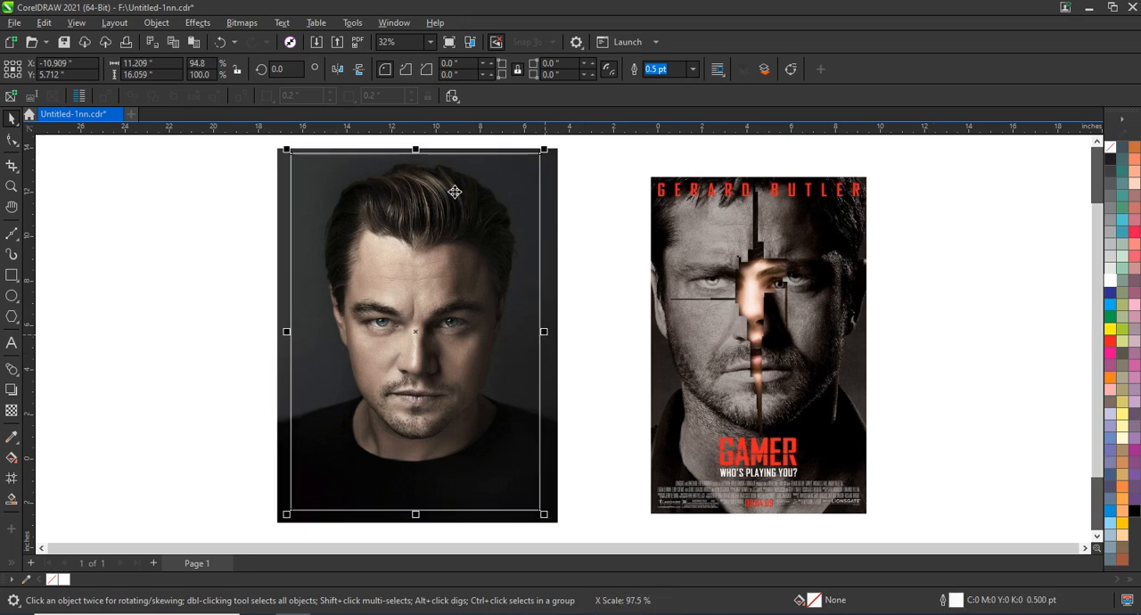
{"action": "left_click_drag", "start_coordinate": [420, 152], "coordinate": [415, 195]}
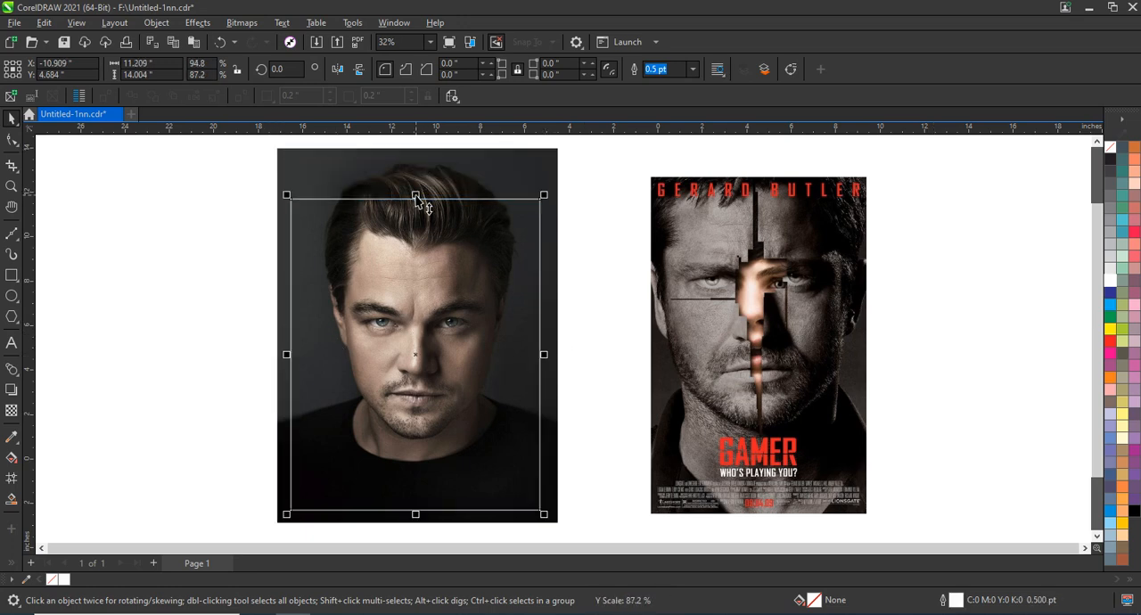
{"action": "left_click_drag", "start_coordinate": [286, 355], "coordinate": [312, 355]}
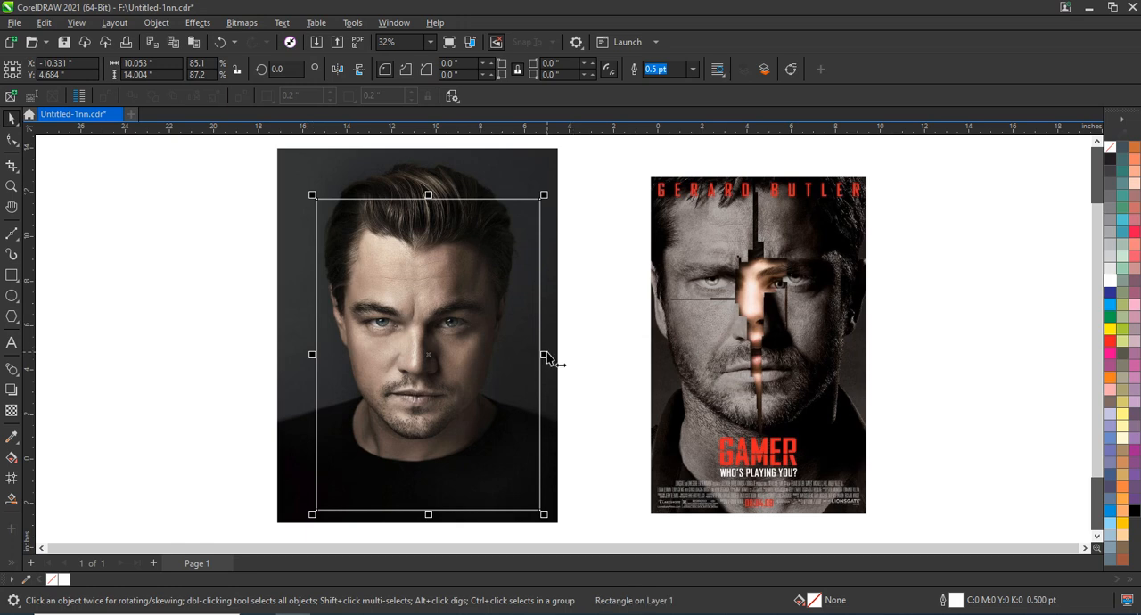
{"action": "left_click_drag", "start_coordinate": [547, 359], "coordinate": [536, 359]}
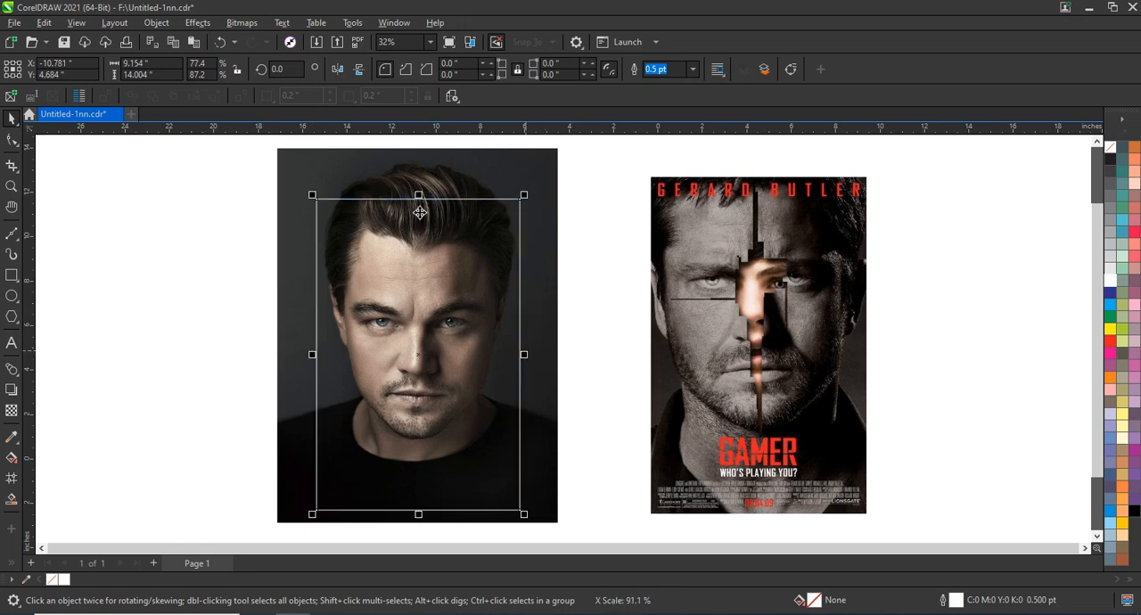
{"action": "left_click_drag", "start_coordinate": [420, 521], "coordinate": [421, 507]}
{"action": "left_click_drag", "start_coordinate": [311, 355], "coordinate": [307, 357]}
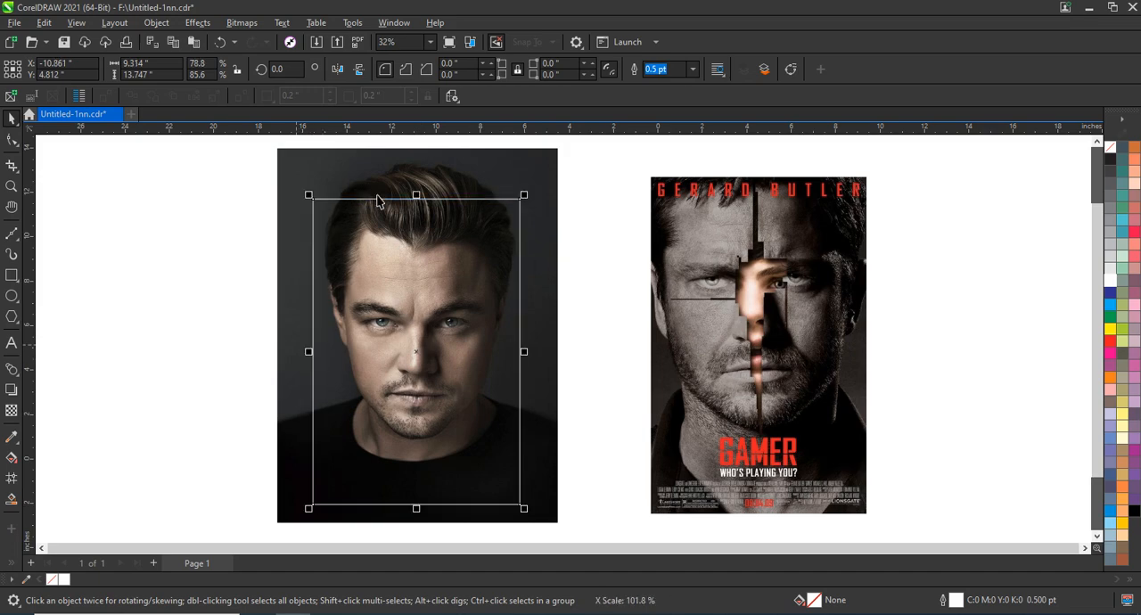
{"action": "left_click_drag", "start_coordinate": [419, 196], "coordinate": [428, 191]}
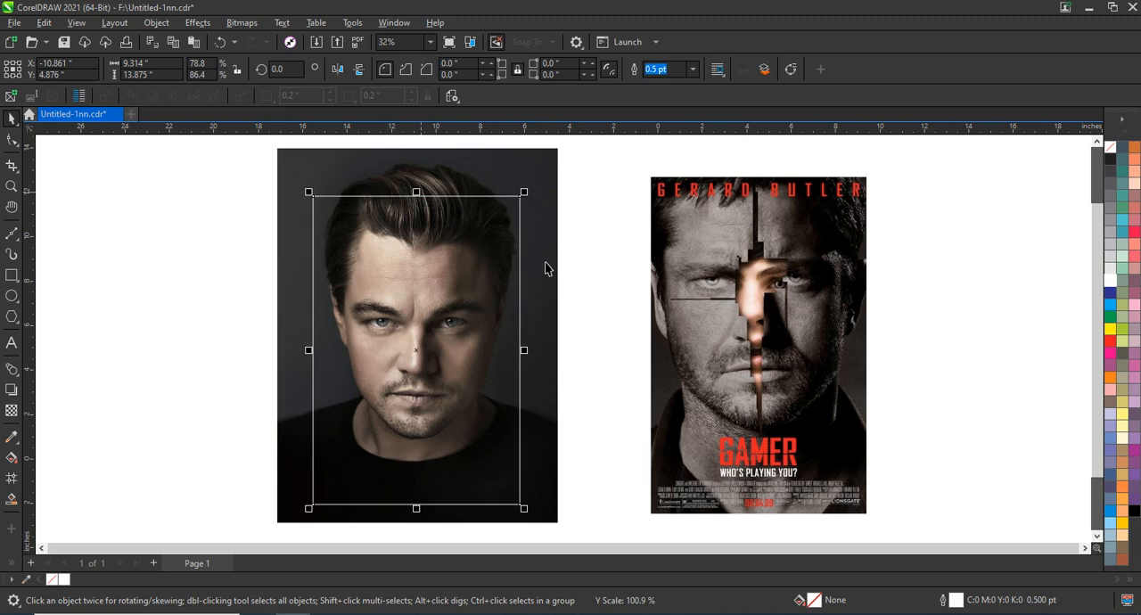
{"action": "left_click", "coordinate": [568, 276]}
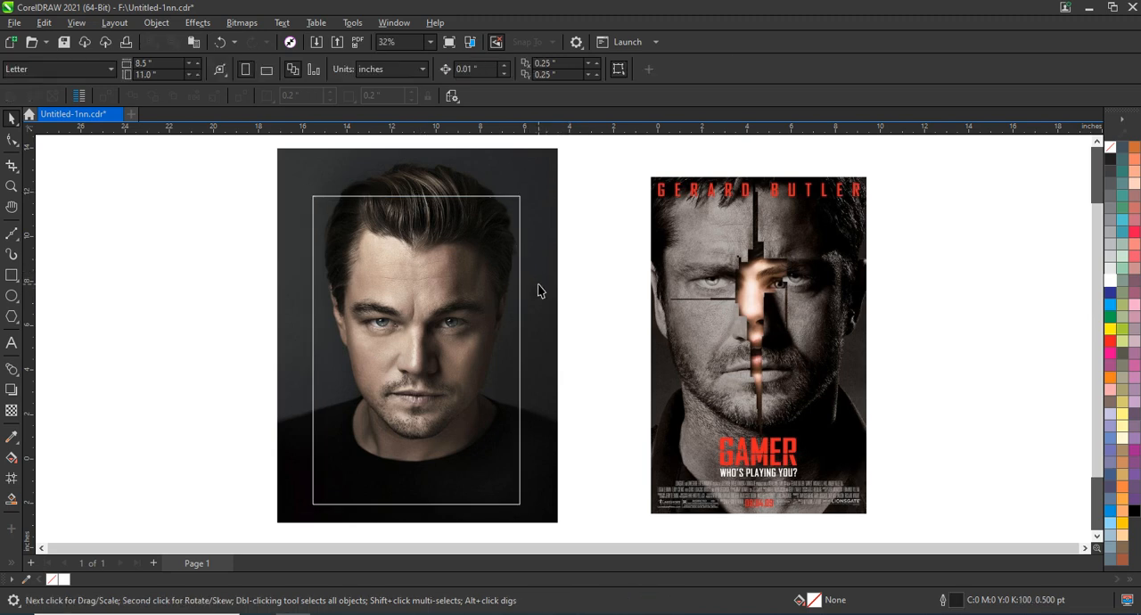
Step: PowerClip the portrait photo inside the white-outlined rectangle
{"action": "right_click", "coordinate": [538, 288]}
{"action": "left_click", "coordinate": [612, 395]}
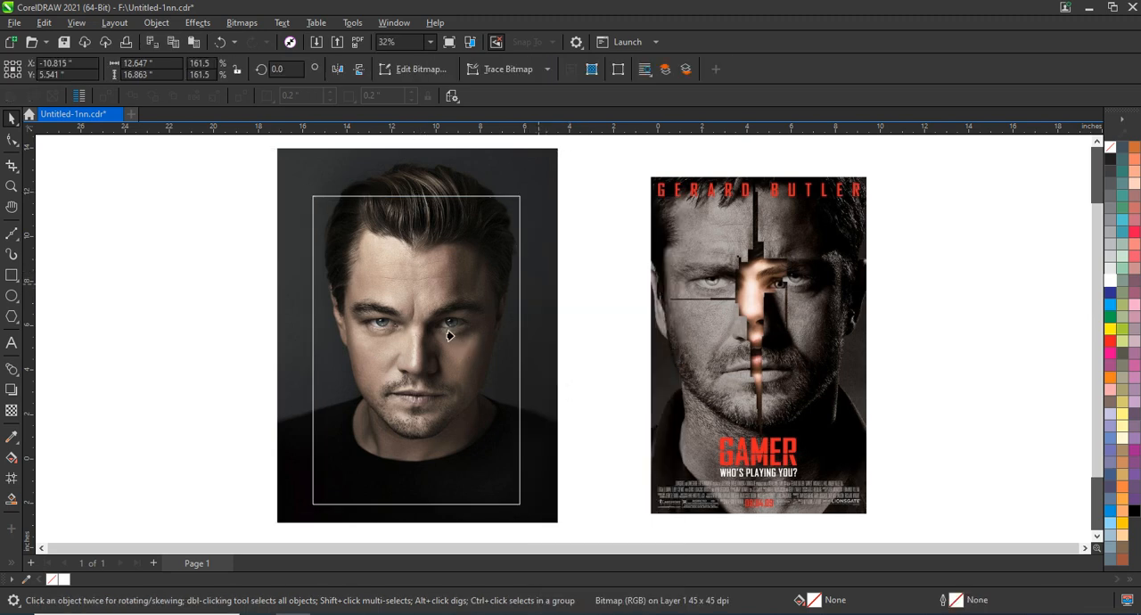
{"action": "left_click", "coordinate": [451, 335]}
Step: Enlarge the clipped portrait to about 11.5 by 17.2 in
{"action": "left_click_drag", "start_coordinate": [523, 192], "coordinate": [538, 173]}
{"action": "left_click_drag", "start_coordinate": [537, 509], "coordinate": [544, 518]}
{"action": "left_click_drag", "start_coordinate": [548, 176], "coordinate": [552, 161]}
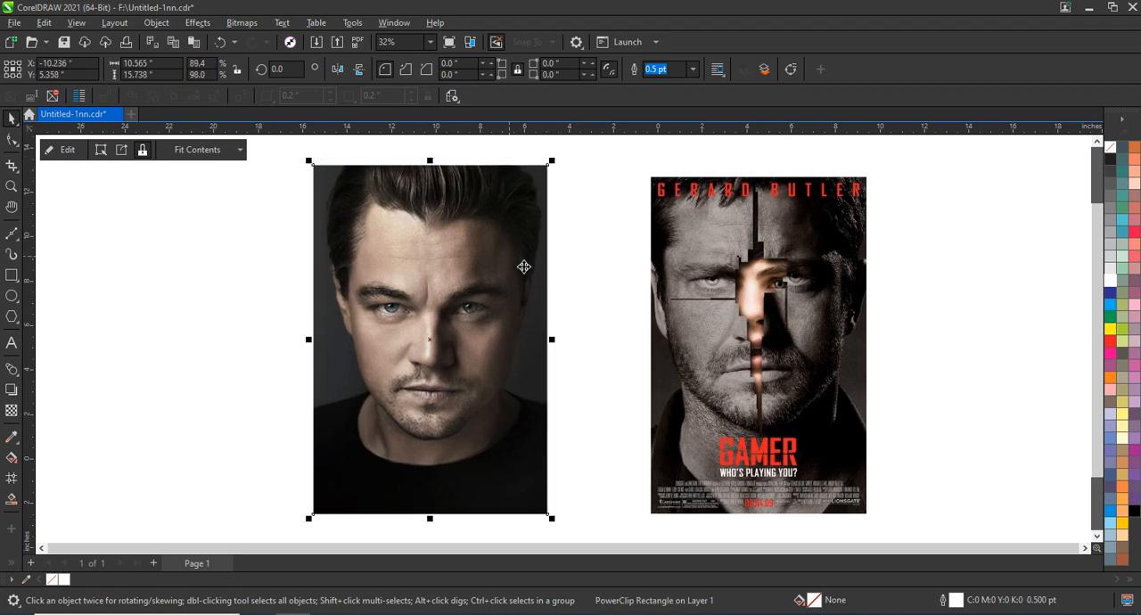
{"action": "scroll", "coordinate": [569, 338], "scroll_direction": "down", "scroll_amount": 1}
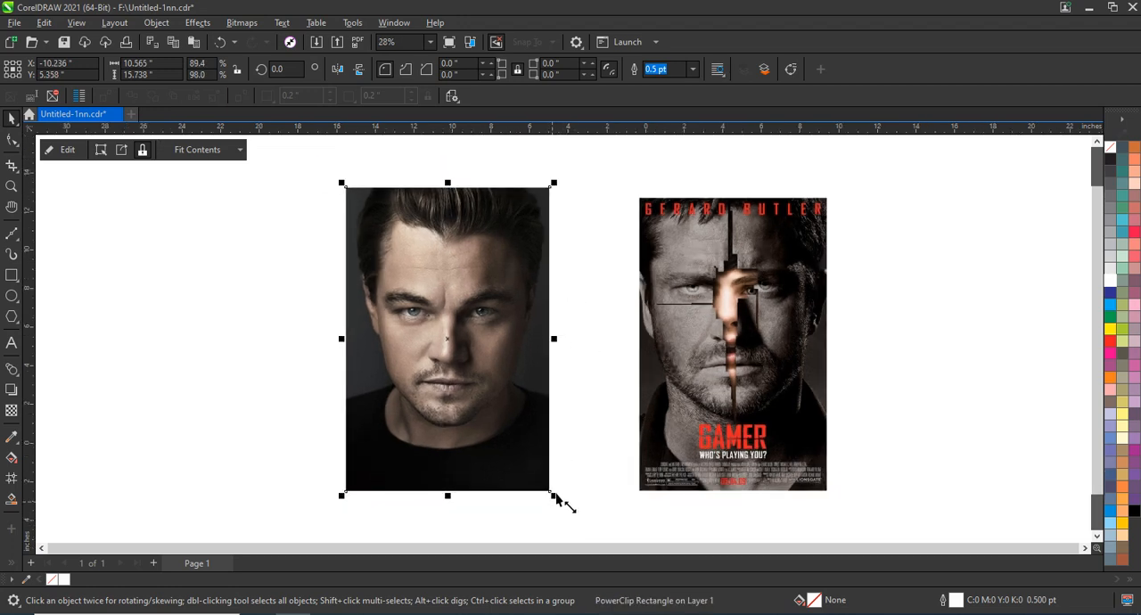
{"action": "left_click_drag", "start_coordinate": [555, 497], "coordinate": [584, 437]}
{"action": "mouse_move", "coordinate": [564, 184]}
{"action": "left_mouse_down"}
{"action": "mouse_move", "coordinate": [578, 179]}
{"action": "mouse_move", "coordinate": [569, 176]}
{"action": "left_mouse_up"}
Step: Draw a narrow vertical rectangle about 0.25 by 12.6 in down the centre of the portrait's face and fill it red
{"action": "left_click", "coordinate": [11, 185]}
{"action": "left_click_drag", "start_coordinate": [340, 170], "coordinate": [841, 514]}
{"action": "key", "text": "F6"}
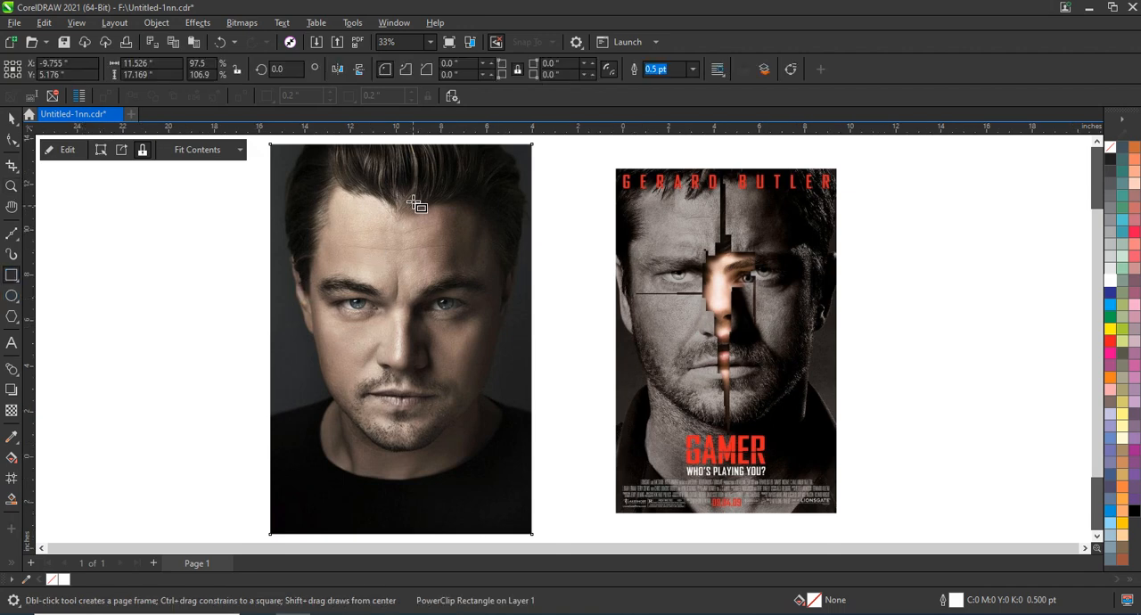
{"action": "left_click_drag", "start_coordinate": [403, 184], "coordinate": [400, 476]}
{"action": "key", "text": "space"}
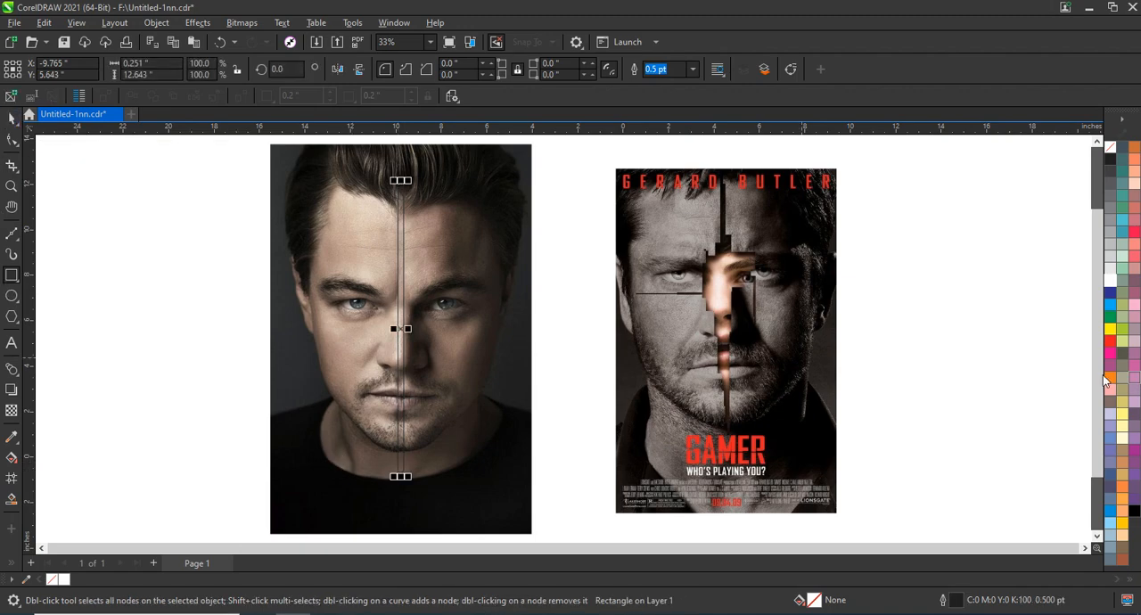
{"action": "left_click", "coordinate": [1110, 342]}
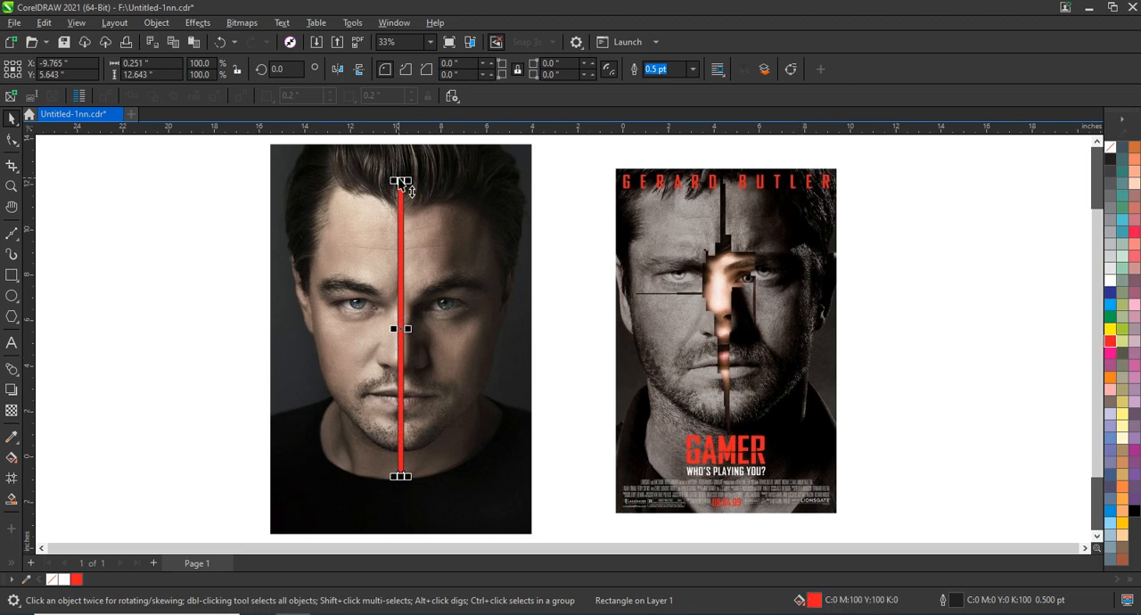
Step: Lengthen the red strip at both ends so it runs from the hair to the black shirt, about 14.2 in long
{"action": "left_click_drag", "start_coordinate": [400, 180], "coordinate": [402, 173]}
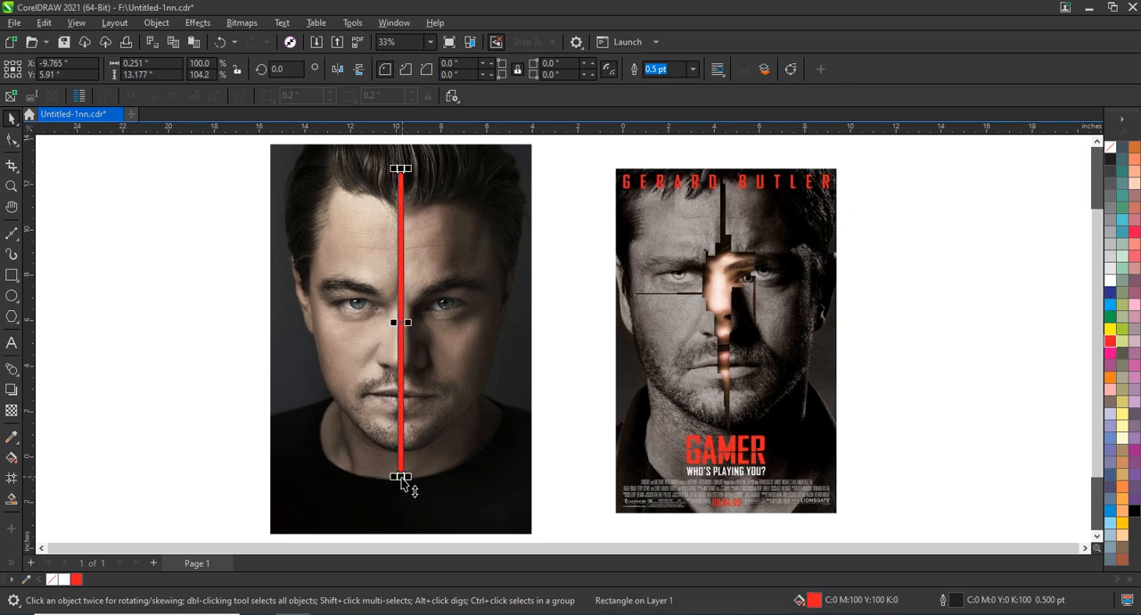
{"action": "left_click_drag", "start_coordinate": [404, 482], "coordinate": [404, 495]}
{"action": "left_click", "coordinate": [173, 321]}
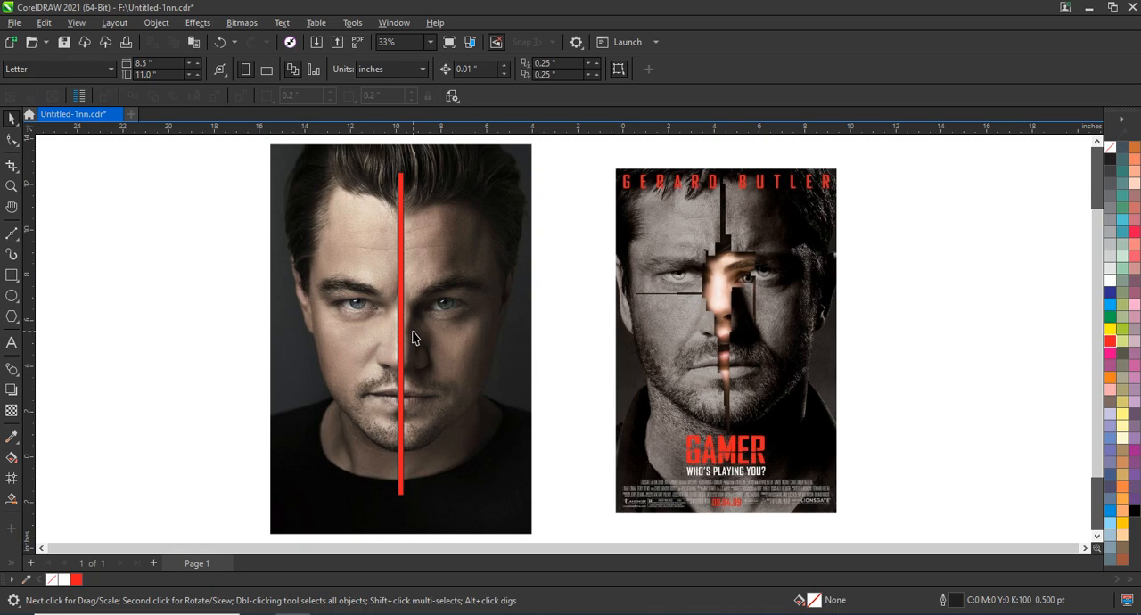
Step: Build stepped red blocks along the central strip over the forehead, the right-hand brow and the left-hand eye's inner corner
{"action": "left_click", "coordinate": [400, 364]}
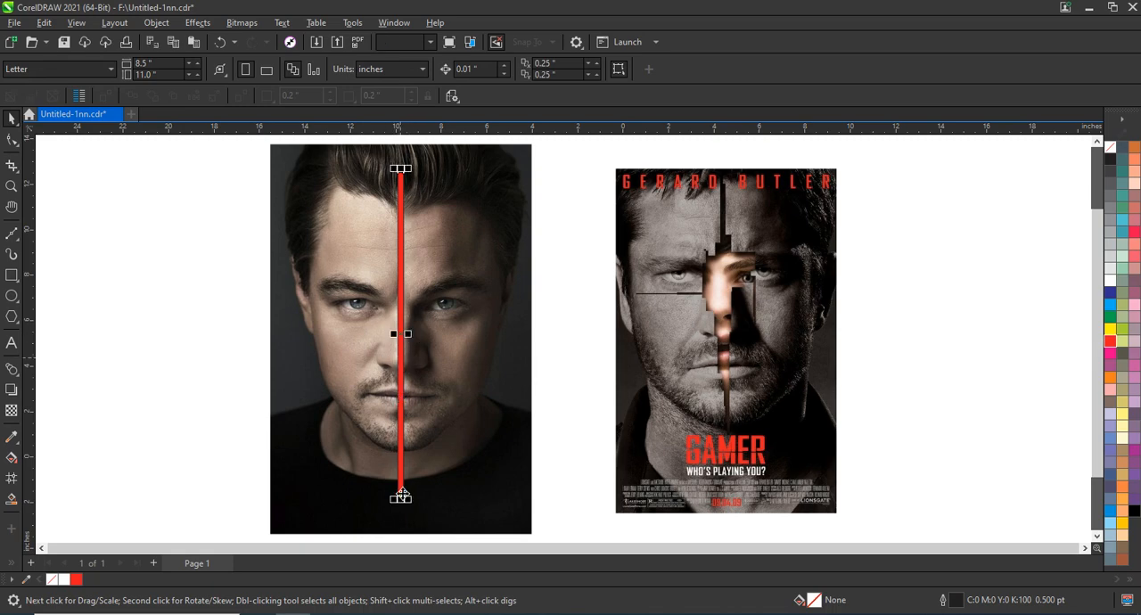
{"action": "left_click_drag", "start_coordinate": [400, 496], "coordinate": [371, 313]}
{"action": "left_click", "coordinate": [411, 274]}
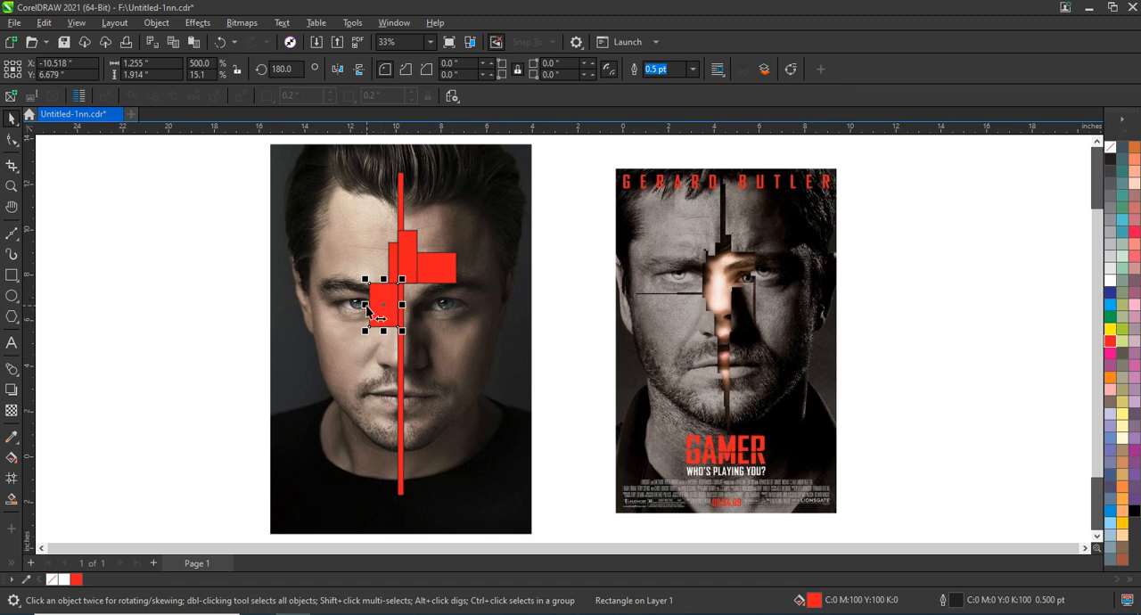
Step: Add a red block over the right-hand eye and two adjoining strips beneath the blocks, the left-hand one about 0.35 by 3.8 in
{"action": "left_click_drag", "start_coordinate": [366, 306], "coordinate": [406, 444]}
{"action": "left_click_drag", "start_coordinate": [417, 384], "coordinate": [394, 384]}
{"action": "left_click_drag", "start_coordinate": [393, 444], "coordinate": [393, 418]}
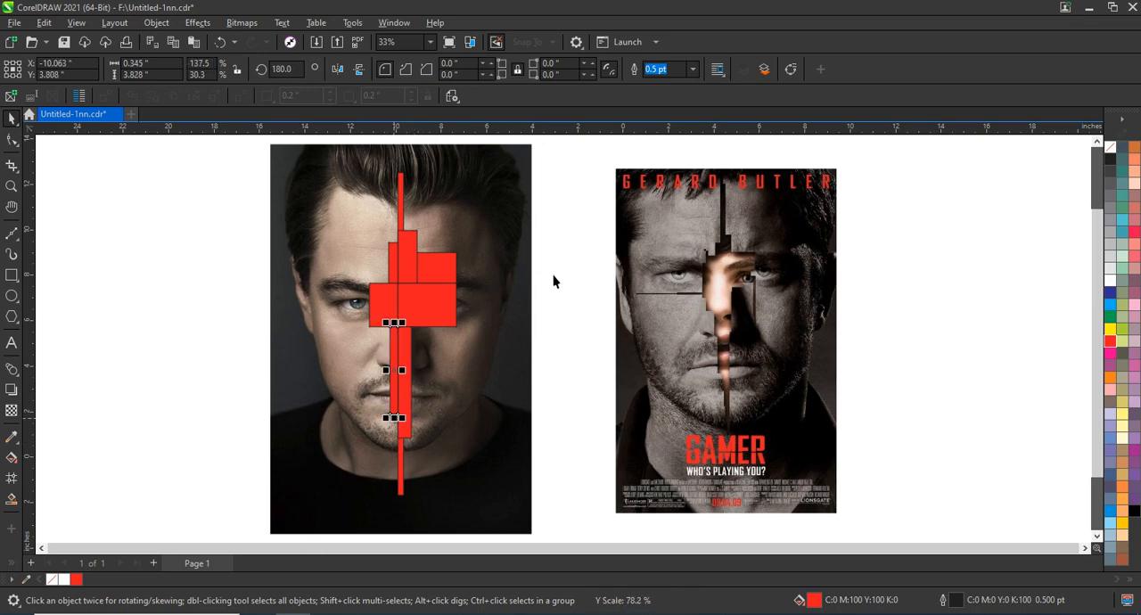
Step: Add a thin horizontal red bar about 3.2 by 0.28 in under the left-hand eye and a thin vertical bar below the right-hand eye
{"action": "left_click", "coordinate": [382, 313]}
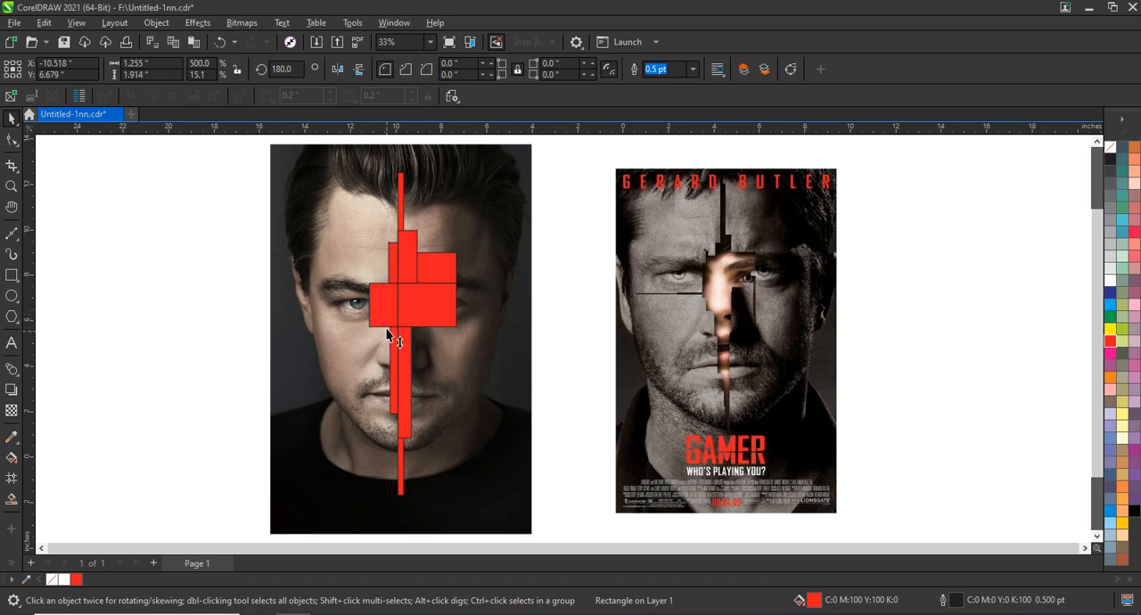
{"action": "left_click_drag", "start_coordinate": [384, 327], "coordinate": [321, 320]}
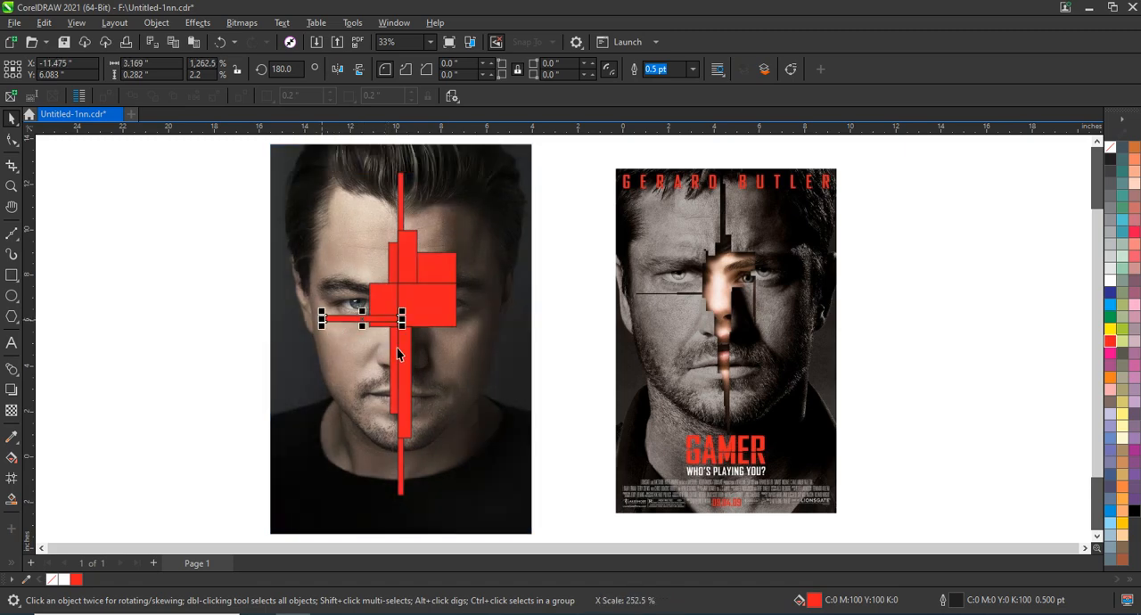
{"action": "left_click", "coordinate": [458, 324]}
{"action": "left_click", "coordinate": [432, 319]}
{"action": "left_click_drag", "start_coordinate": [394, 306], "coordinate": [439, 389]}
Step: Weld the red blocks into one shape and combine it with the clipped portrait to cut the stepped opening
{"action": "left_click_drag", "start_coordinate": [225, 160], "coordinate": [479, 499]}
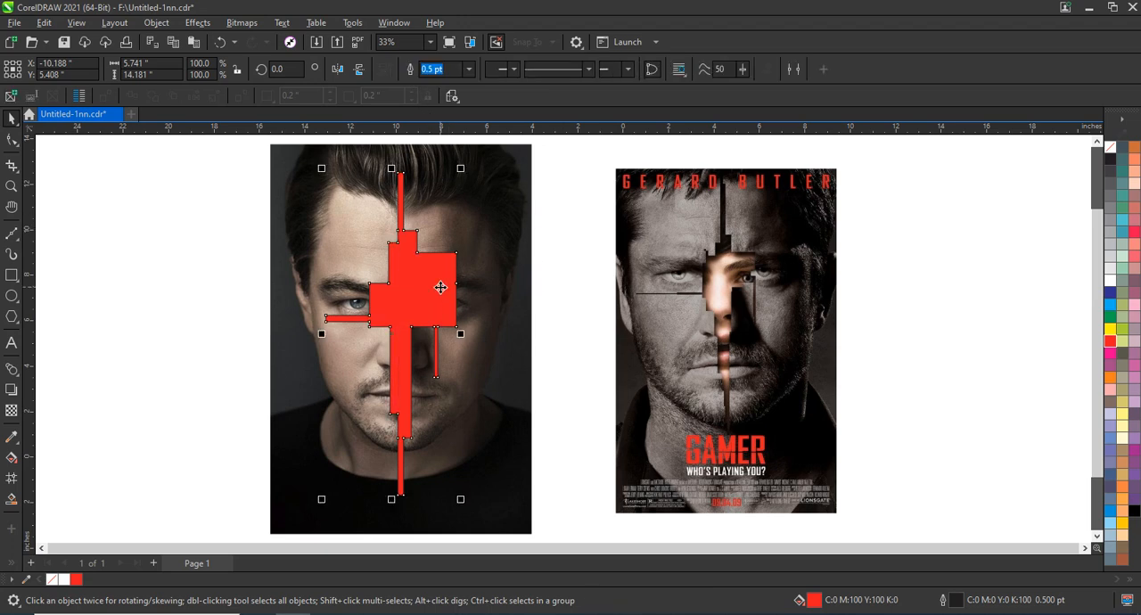
{"action": "left_click", "coordinate": [491, 202], "text": "shift"}
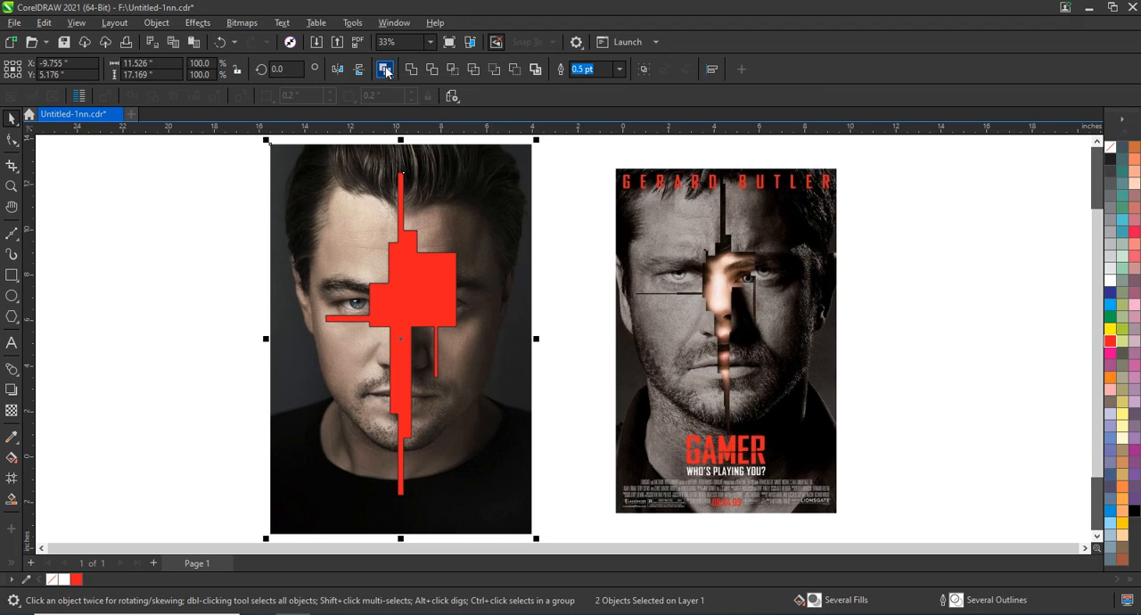
{"action": "left_click", "coordinate": [386, 70]}
{"action": "left_click", "coordinate": [562, 251]}
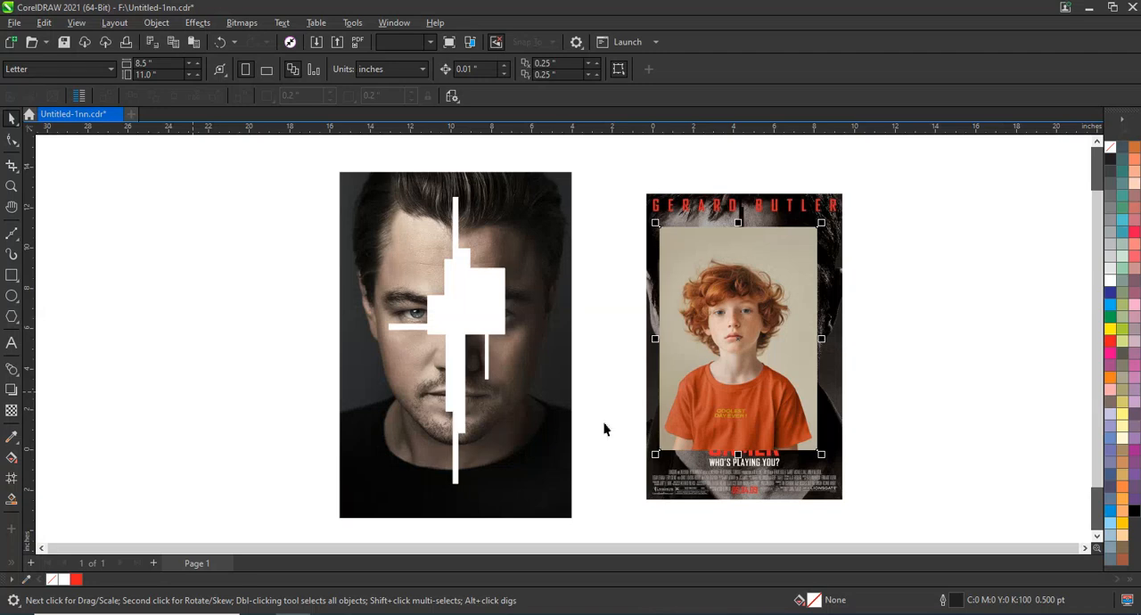
Step: Place the red-haired boy's photo behind the cut-out portrait and enlarge it so the boy's eye, nose and mouth fill the opening
{"action": "left_click_drag", "start_coordinate": [669, 419], "coordinate": [473, 375]}
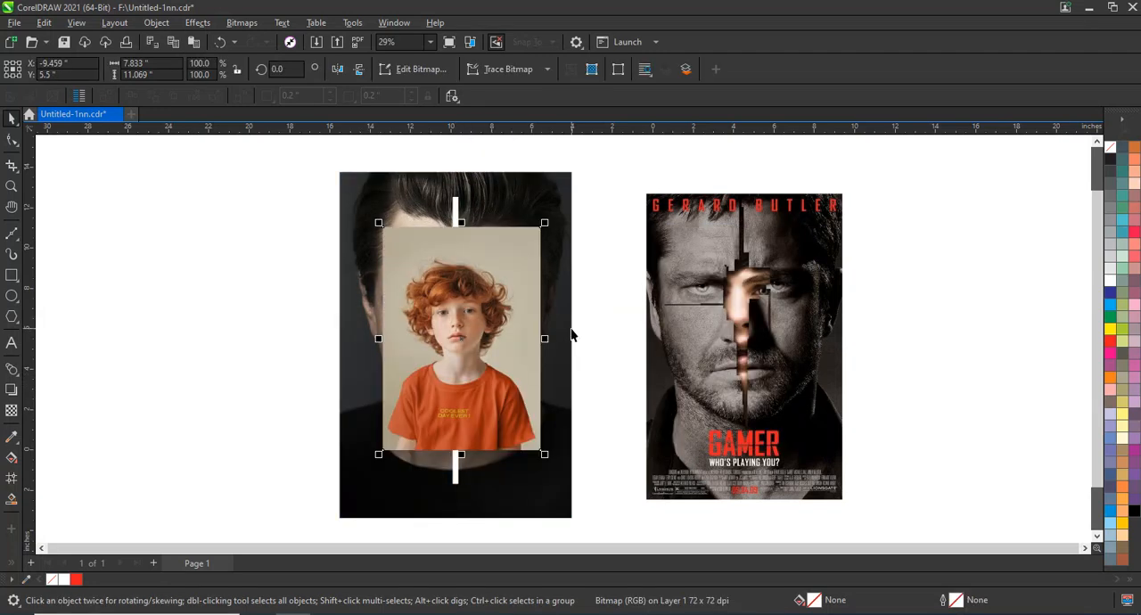
{"action": "scroll", "coordinate": [571, 330], "scroll_direction": "down", "scroll_amount": 1}
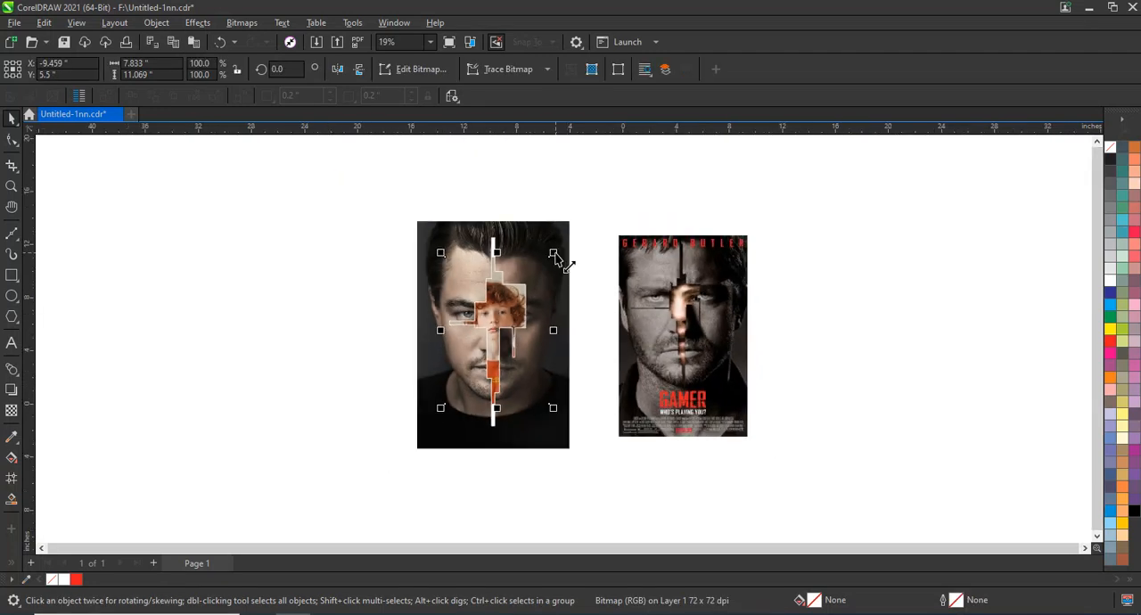
{"action": "left_click_drag", "start_coordinate": [553, 256], "coordinate": [608, 178]}
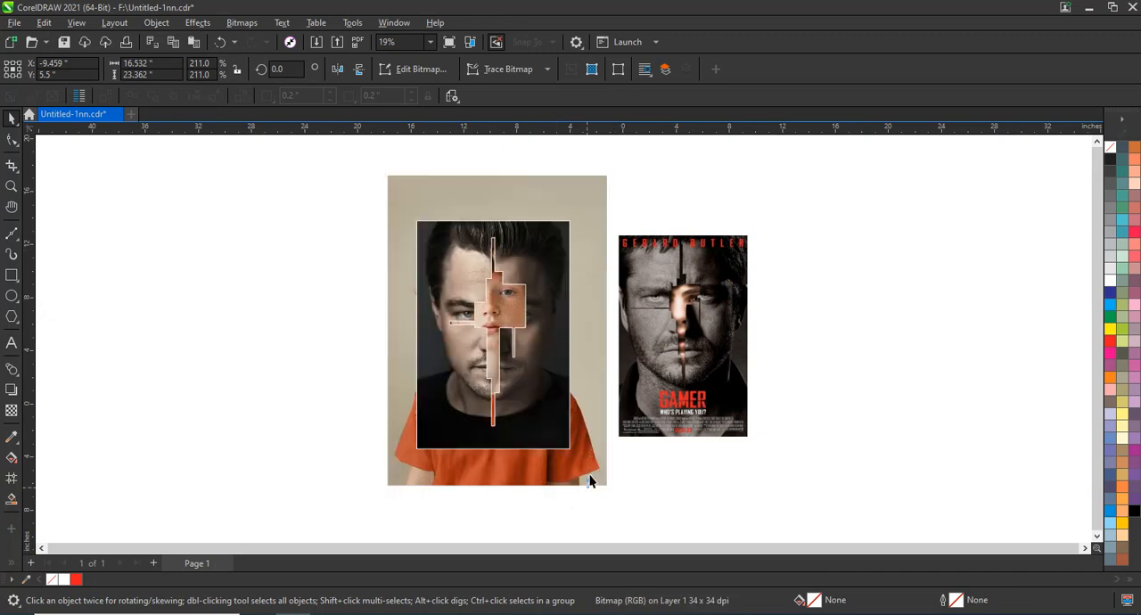
{"action": "left_click_drag", "start_coordinate": [590, 482], "coordinate": [592, 499]}
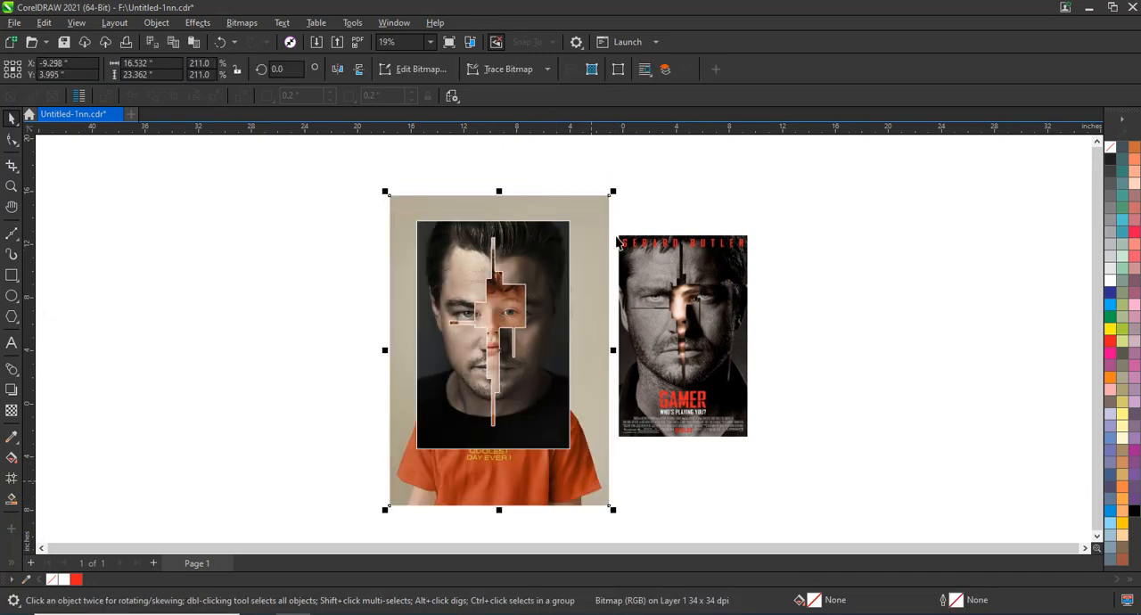
{"action": "left_click_drag", "start_coordinate": [613, 192], "coordinate": [638, 178]}
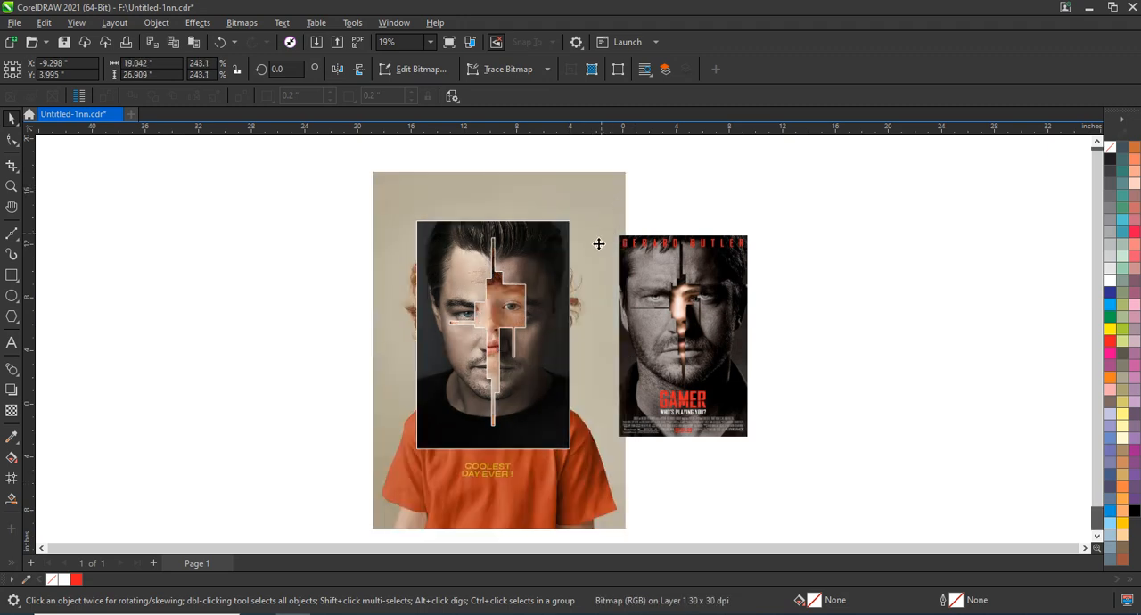
{"action": "left_click_drag", "start_coordinate": [599, 239], "coordinate": [602, 236]}
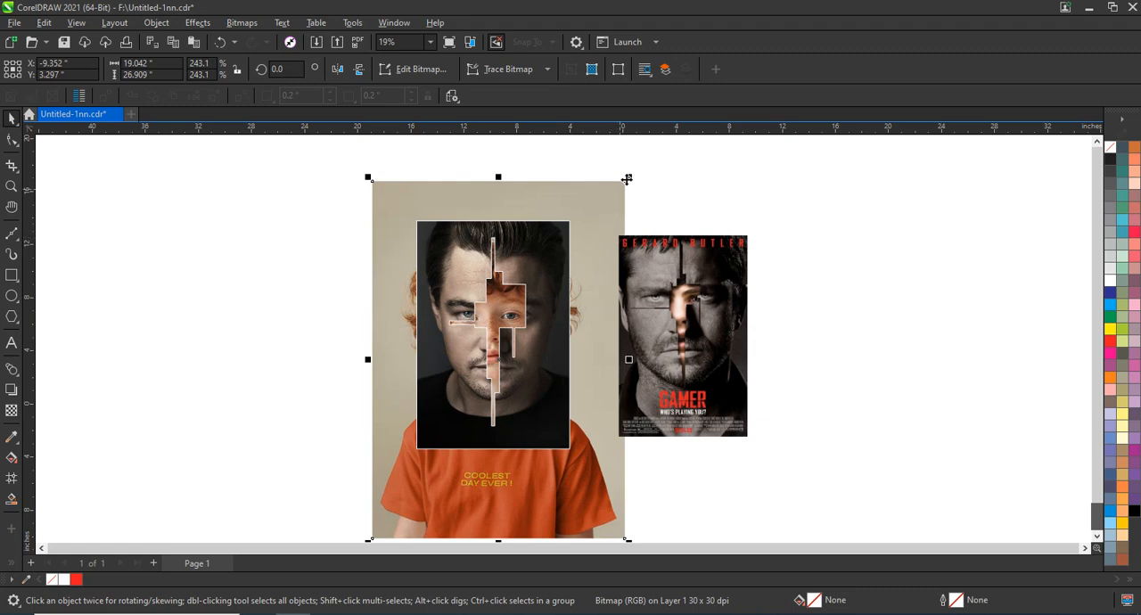
{"action": "left_click_drag", "start_coordinate": [628, 179], "coordinate": [635, 195]}
Step: Draw a rectangle about 3.11 by 0.99 in over the right-hand eye in the stepped opening
{"action": "left_click", "coordinate": [12, 187]}
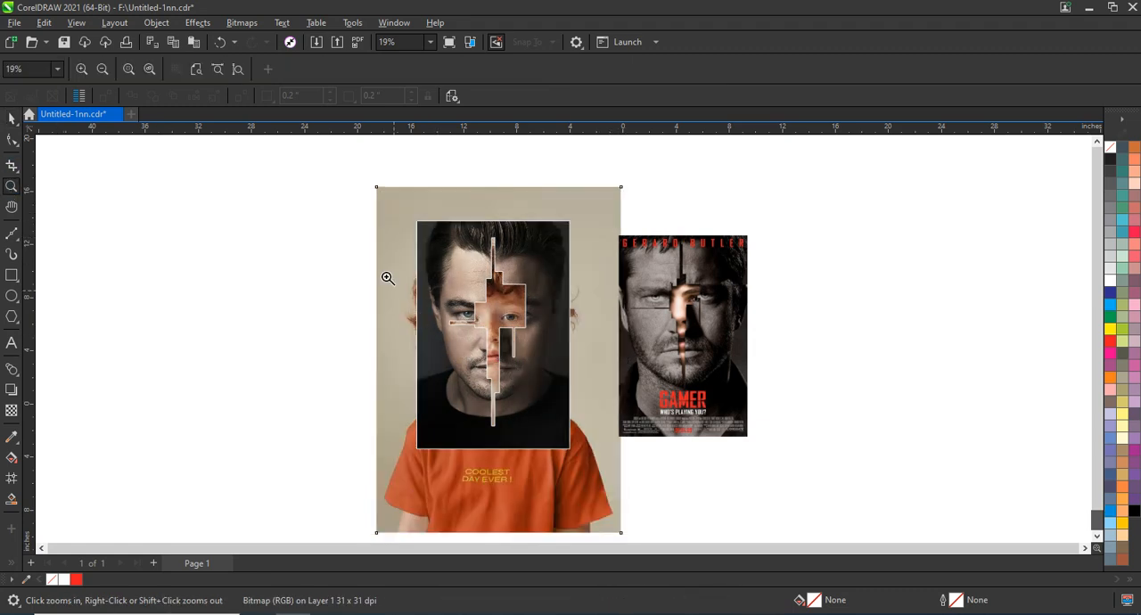
{"action": "left_click", "coordinate": [593, 367]}
{"action": "left_click", "coordinate": [12, 275]}
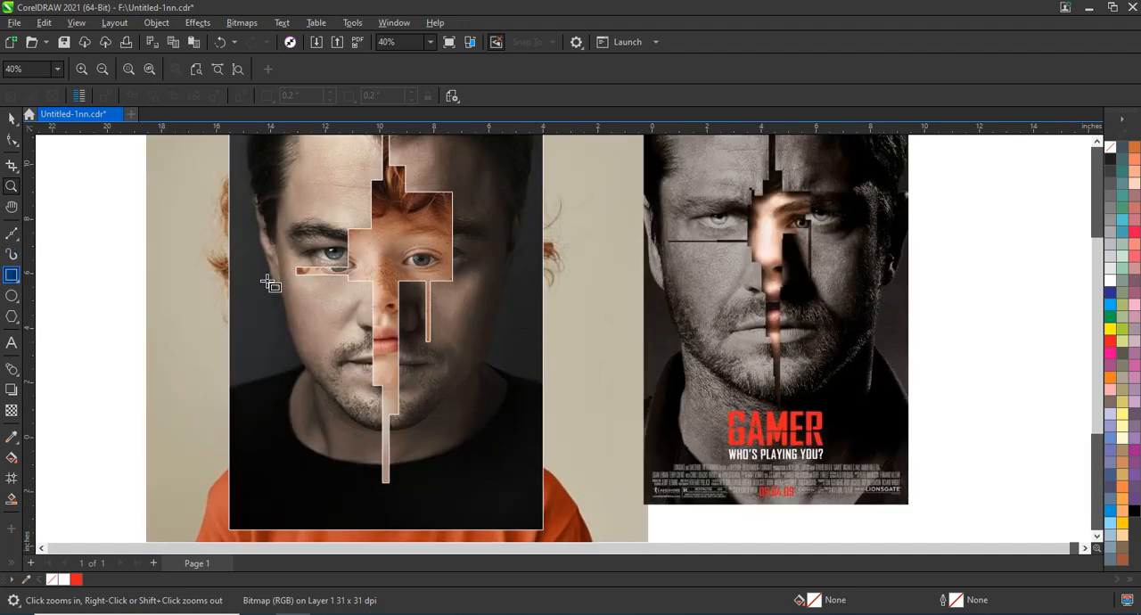
{"action": "left_click_drag", "start_coordinate": [483, 247], "coordinate": [395, 273]}
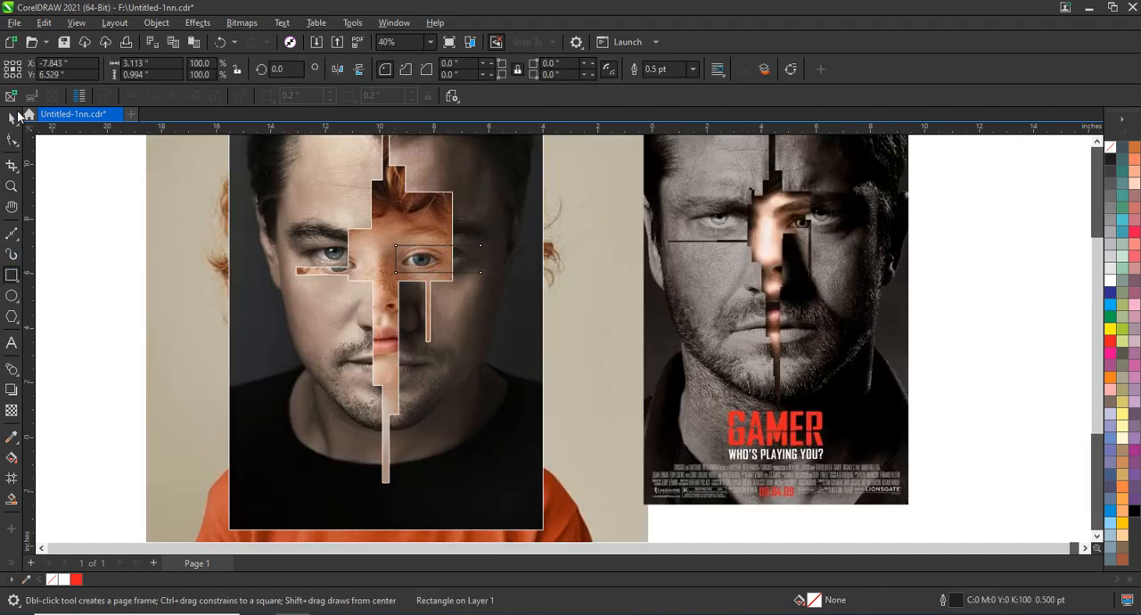
Step: Try welding the rectangle to the cut-out portrait and shifting the boy's photo, and undo both changes
{"action": "left_click", "coordinate": [9, 119]}
{"action": "left_click", "coordinate": [479, 204], "text": "shift"}
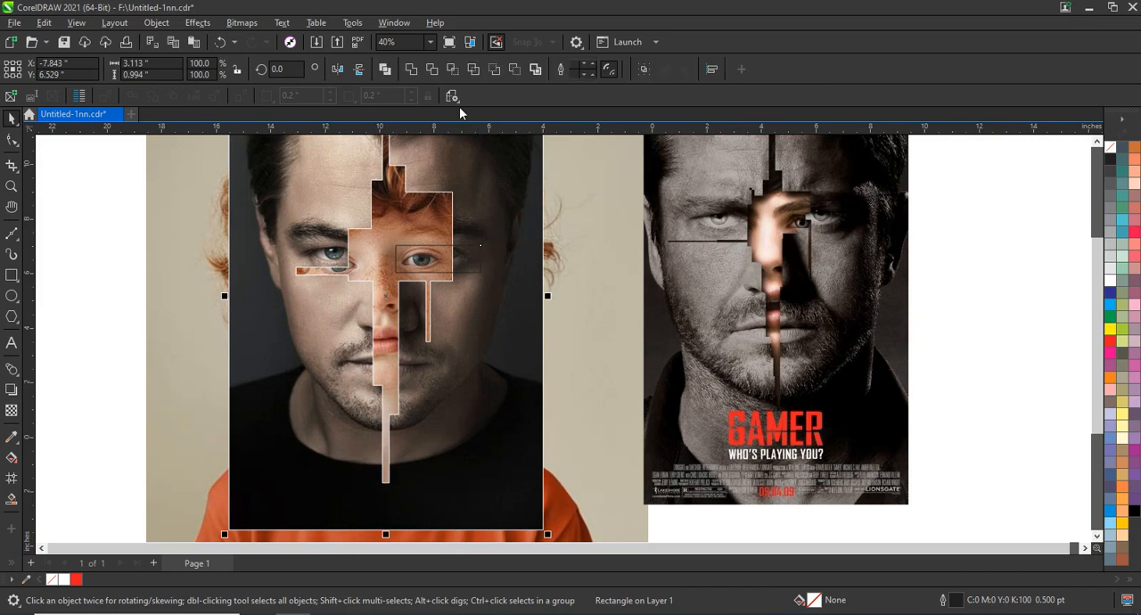
{"action": "left_click", "coordinate": [413, 71]}
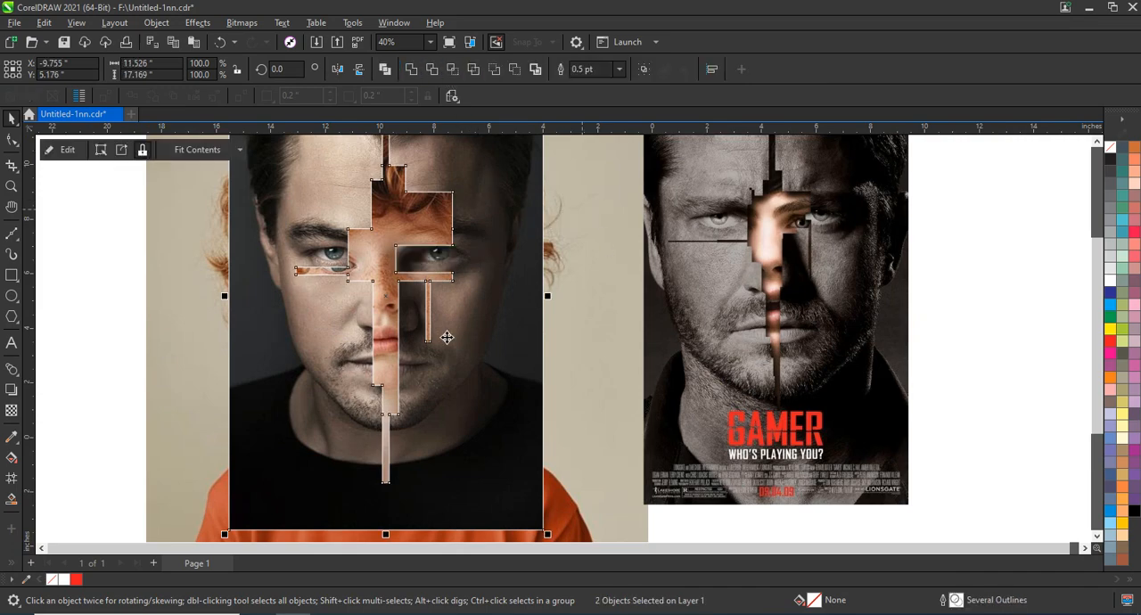
{"action": "left_click", "coordinate": [386, 332]}
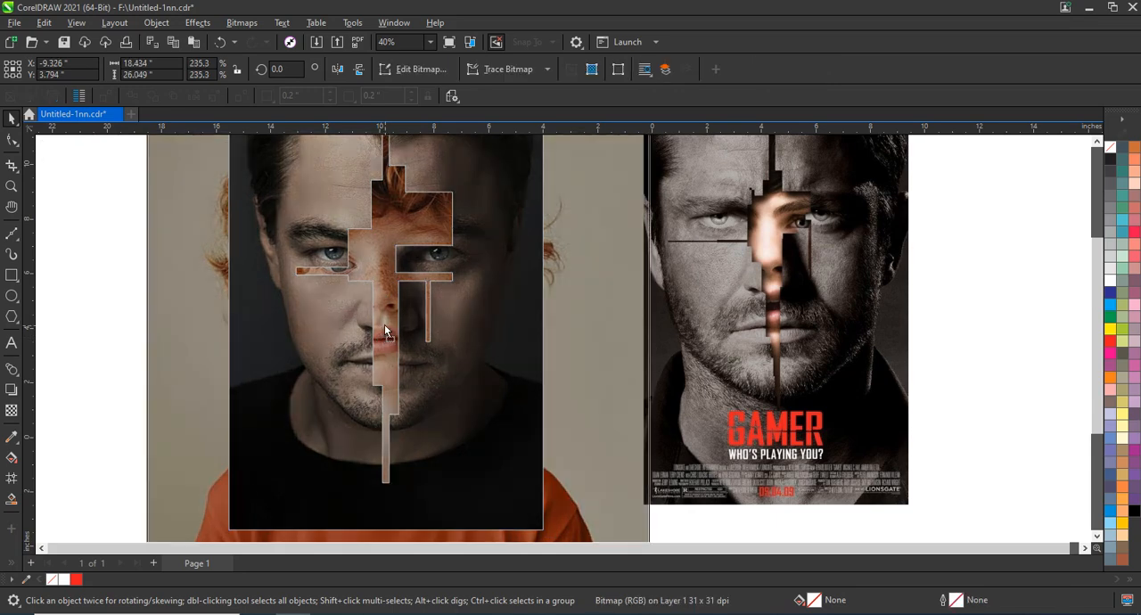
{"action": "left_click_drag", "start_coordinate": [385, 331], "coordinate": [389, 340]}
{"action": "key", "text": "ctrl+z"}
{"action": "key", "text": "ctrl+z"}
{"action": "key", "text": "ctrl+z"}
{"action": "key", "text": "ctrl+z"}
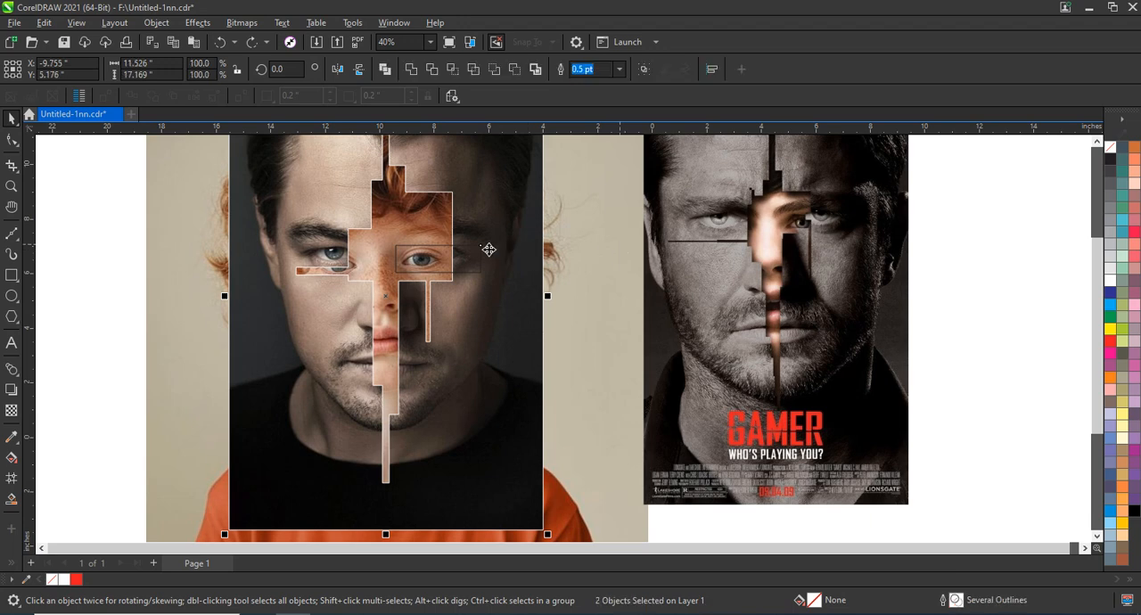
Step: Narrow the rectangle over the right-hand eye from its inner edge and weld it to the cut-out portrait
{"action": "left_click", "coordinate": [487, 272]}
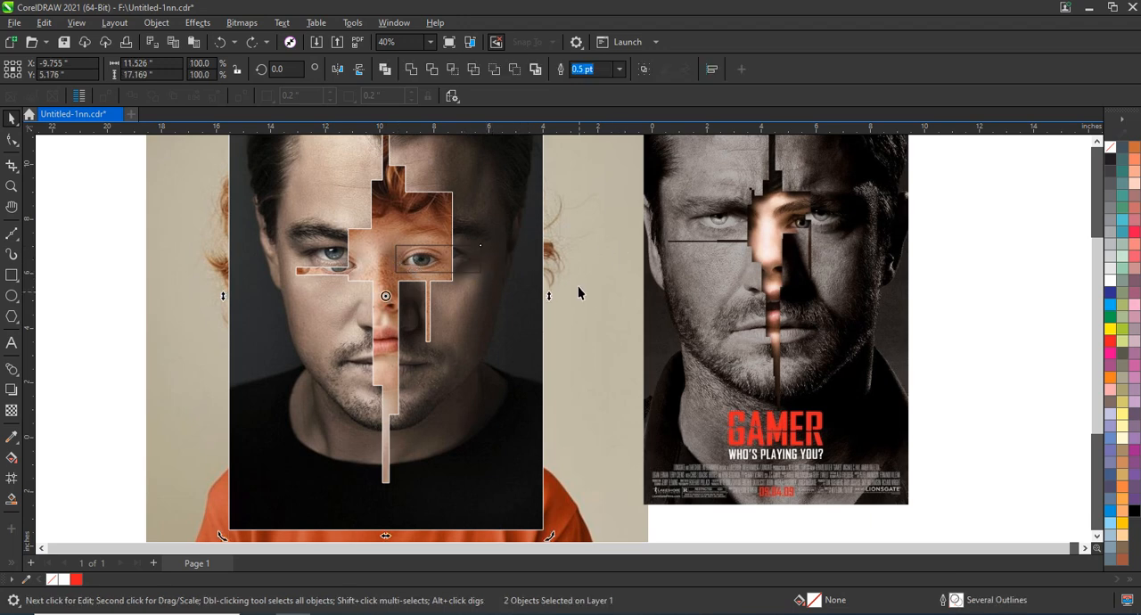
{"action": "left_click", "coordinate": [420, 260]}
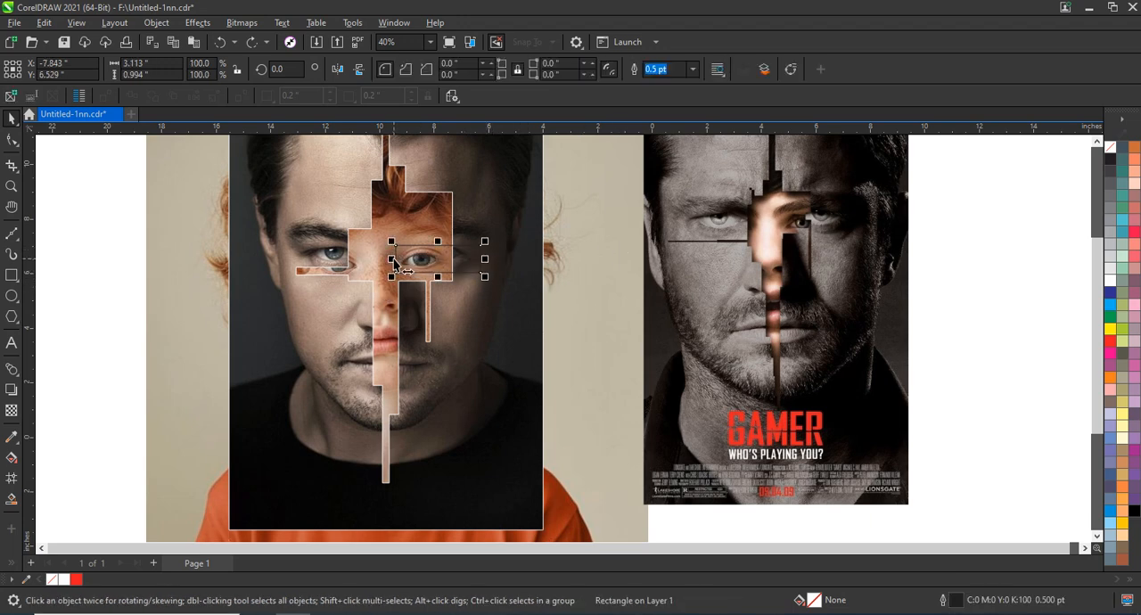
{"action": "left_click_drag", "start_coordinate": [396, 260], "coordinate": [417, 260]}
{"action": "left_click", "coordinate": [528, 303], "text": "shift"}
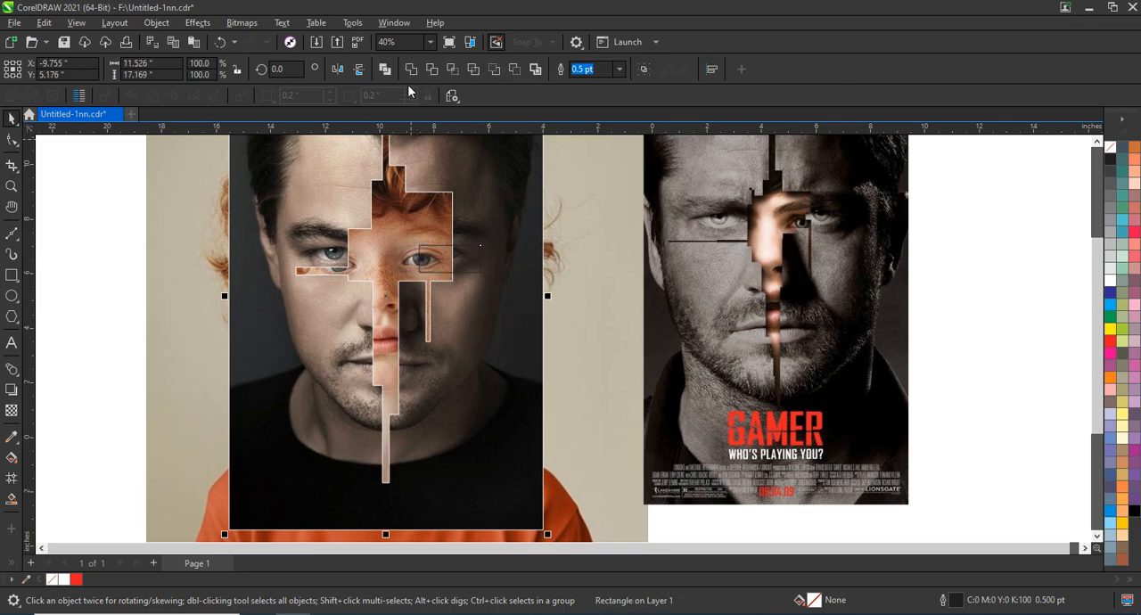
{"action": "left_click", "coordinate": [412, 71]}
{"action": "key", "text": "Escape"}
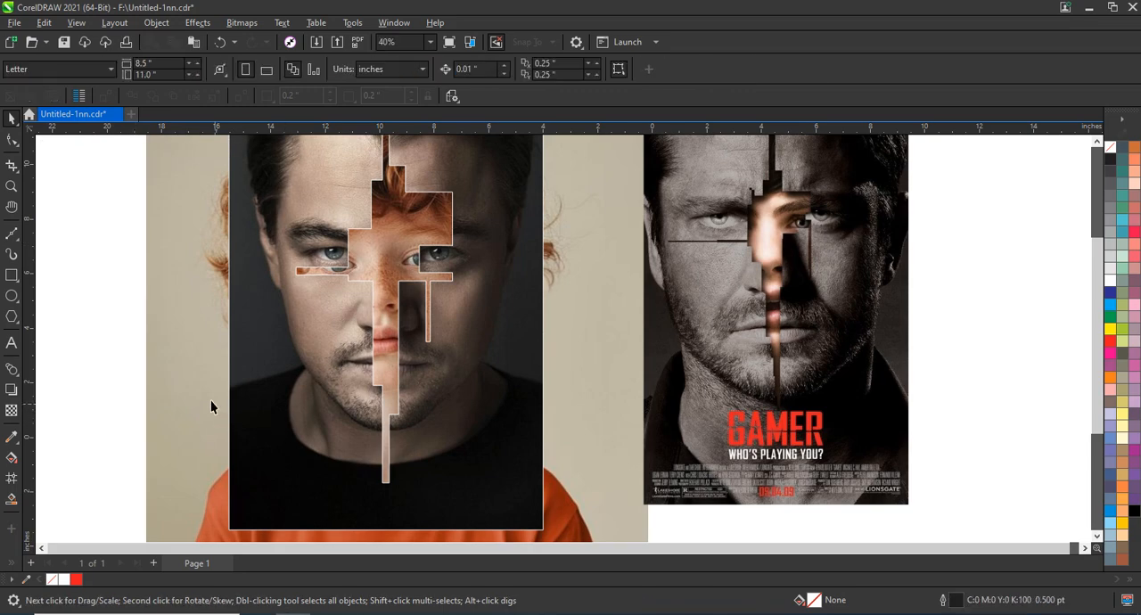
Step: Shift the boy's photo slightly behind the opening and remove the outline from the cut-out portrait
{"action": "left_click", "coordinate": [194, 389]}
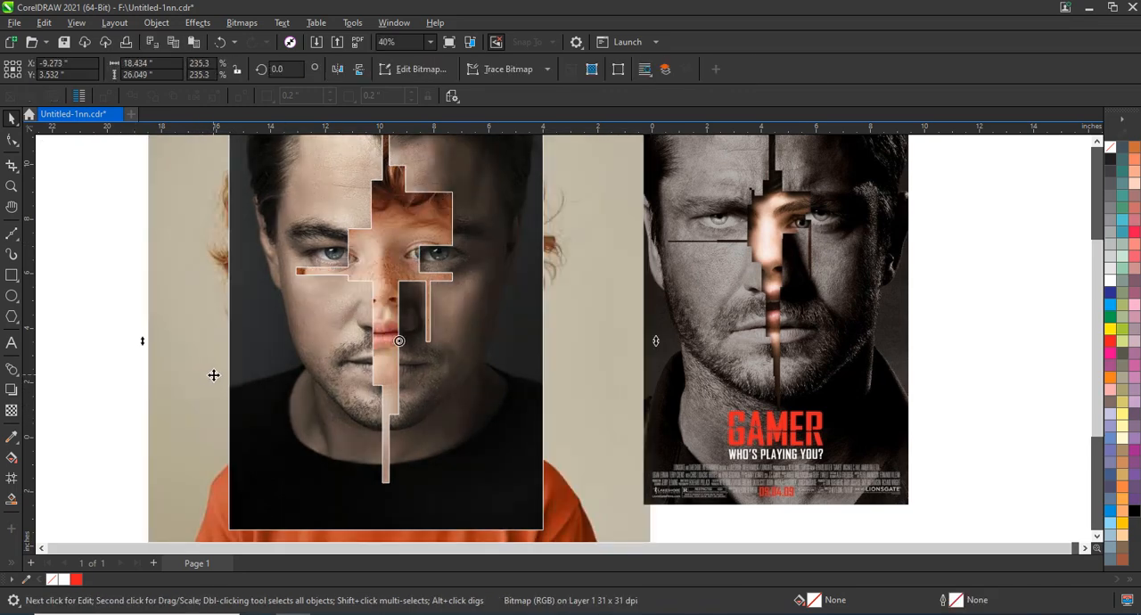
{"action": "left_click", "coordinate": [504, 392]}
{"action": "right_click", "coordinate": [1116, 148]}
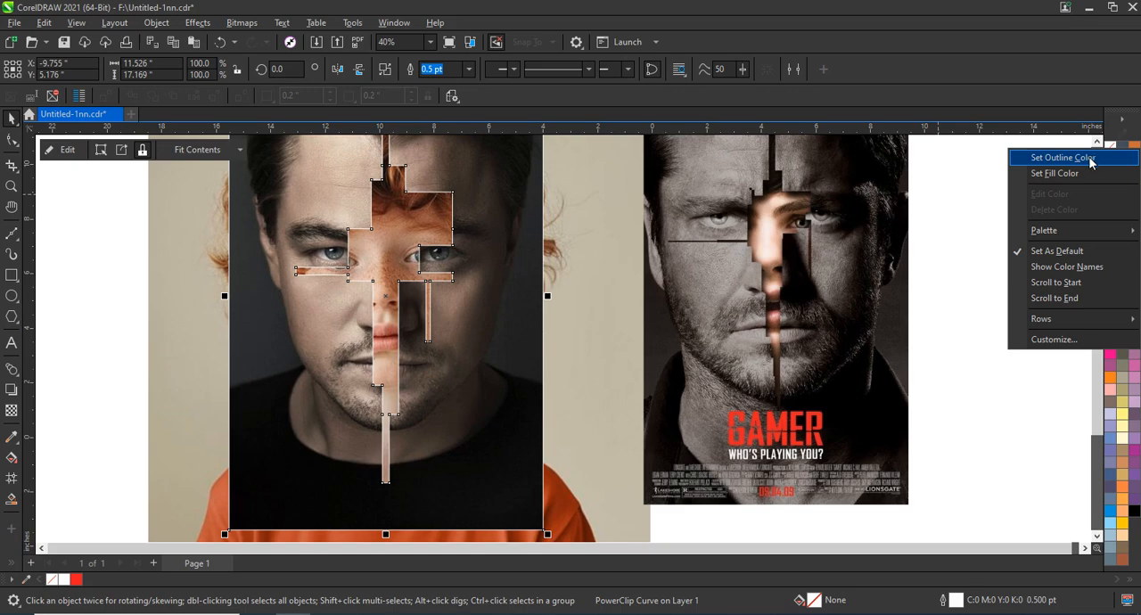
{"action": "left_click", "coordinate": [1090, 160]}
Step: Edit the portrait's PowerClip contents and convert the man's photo to a grayscale bitmap
{"action": "right_click", "coordinate": [492, 377]}
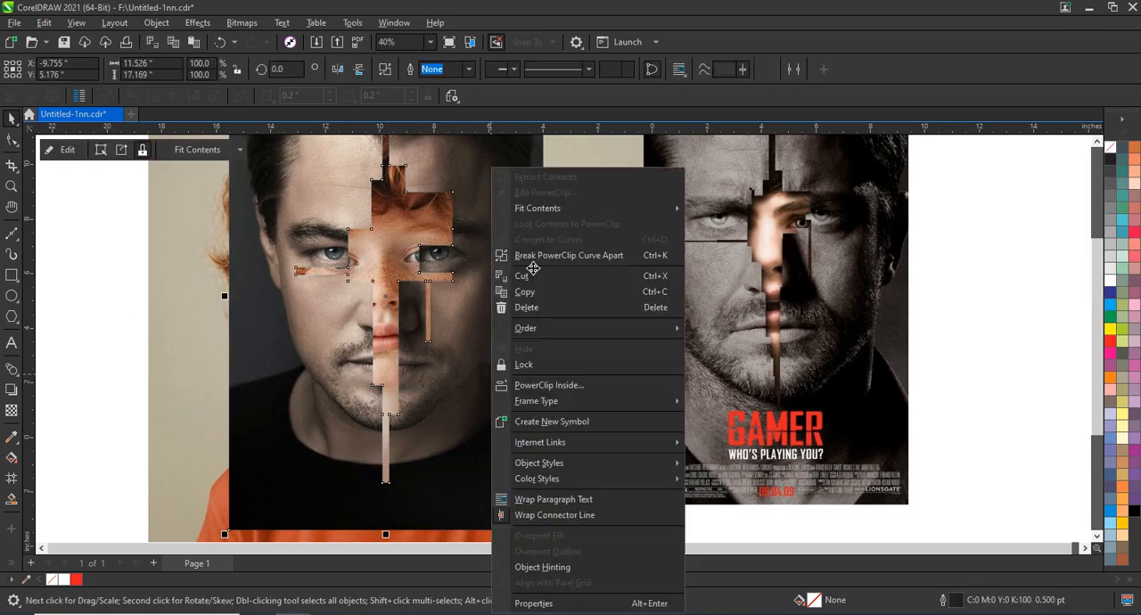
{"action": "left_click", "coordinate": [536, 194]}
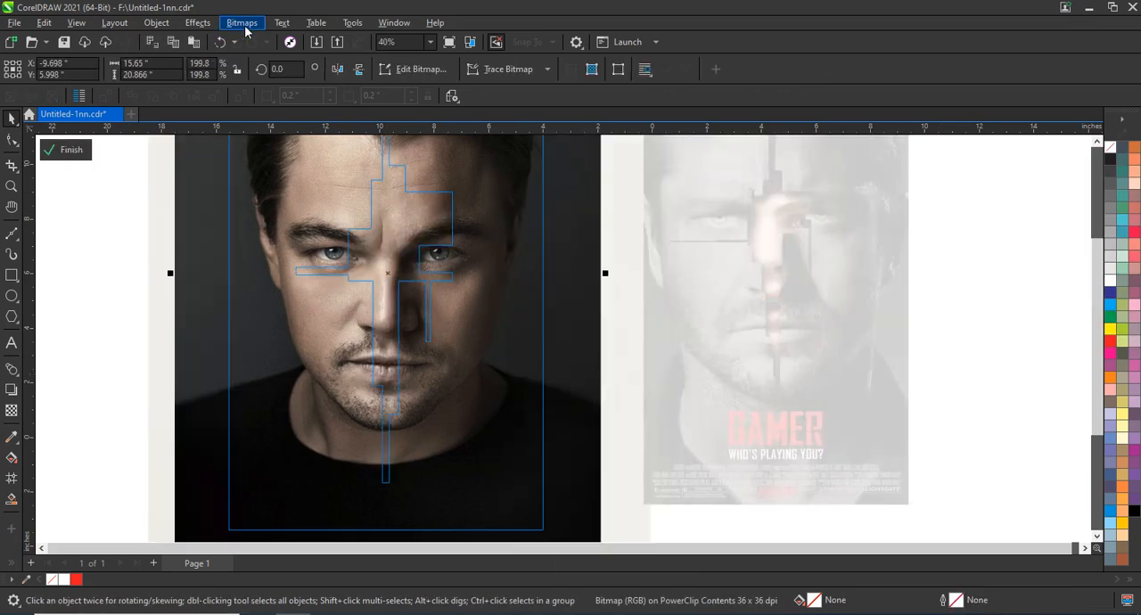
{"action": "left_click", "coordinate": [242, 22]}
{"action": "left_click", "coordinate": [268, 40]}
{"action": "left_click", "coordinate": [589, 387]}
{"action": "left_click", "coordinate": [69, 152]}
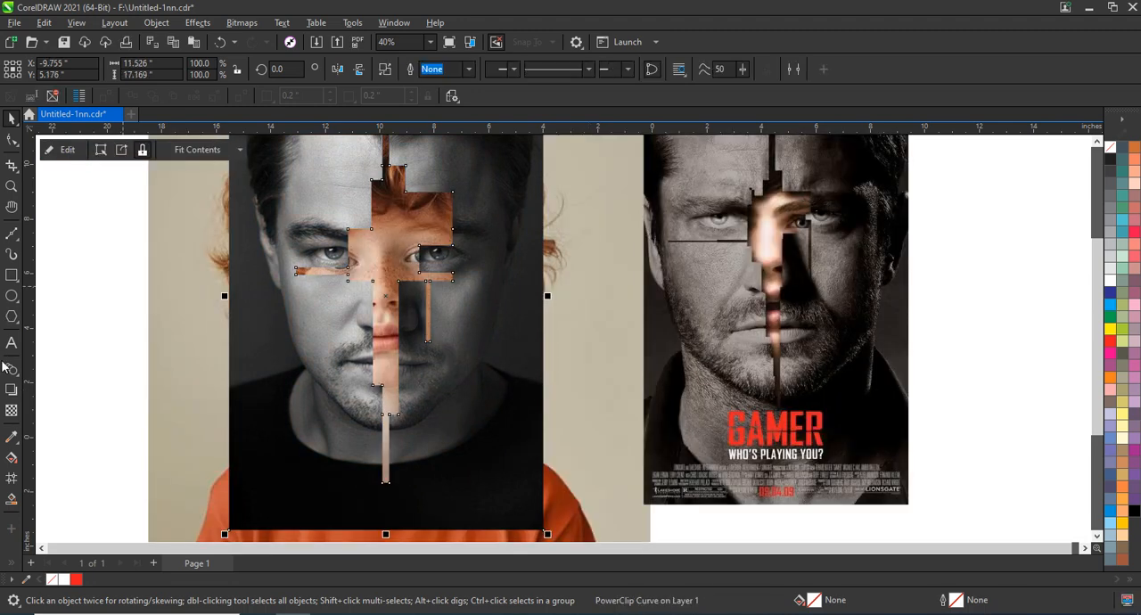
Step: Cast a drop shadow from the cut-out portrait toward its lower left, raising the shadow opacity to 95
{"action": "left_click", "coordinate": [11, 390]}
{"action": "left_click_drag", "start_coordinate": [385, 296], "coordinate": [223, 460]}
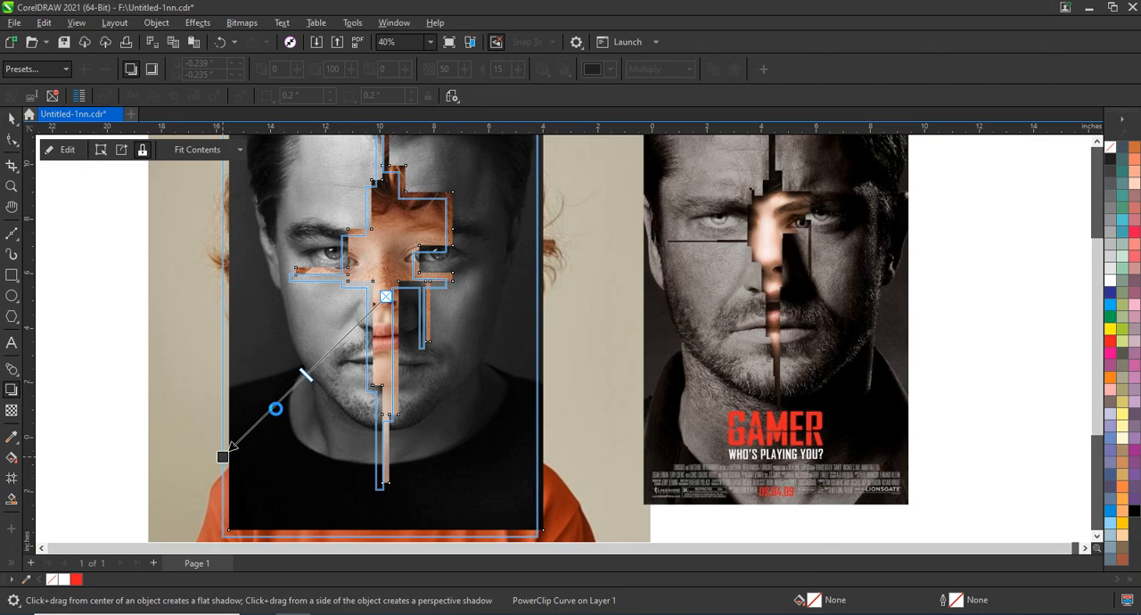
{"action": "left_click_drag", "start_coordinate": [223, 456], "coordinate": [223, 457]}
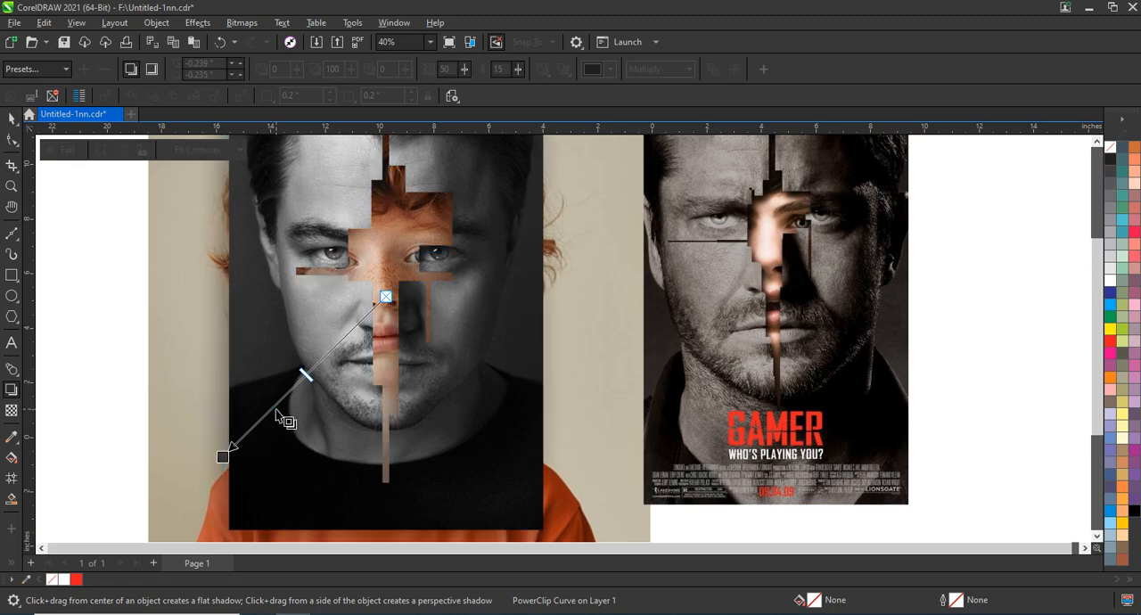
{"action": "left_click_drag", "start_coordinate": [304, 377], "coordinate": [232, 446]}
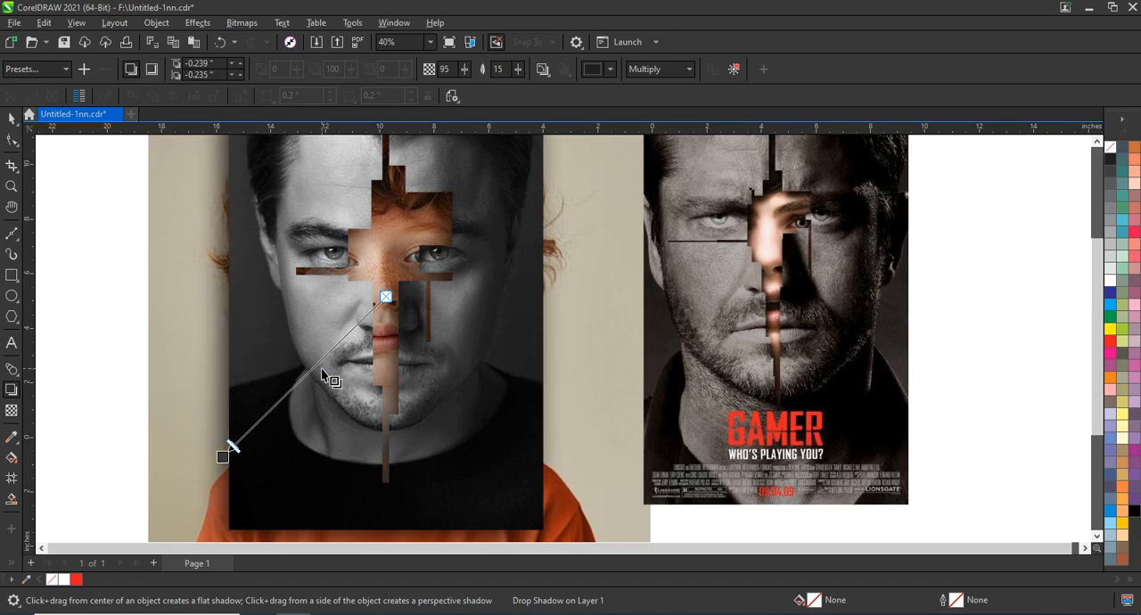
Step: Break the drop shadow apart and place a shadow offset farther left and down to darken the opening
{"action": "left_click", "coordinate": [11, 123]}
{"action": "left_click", "coordinate": [156, 22]}
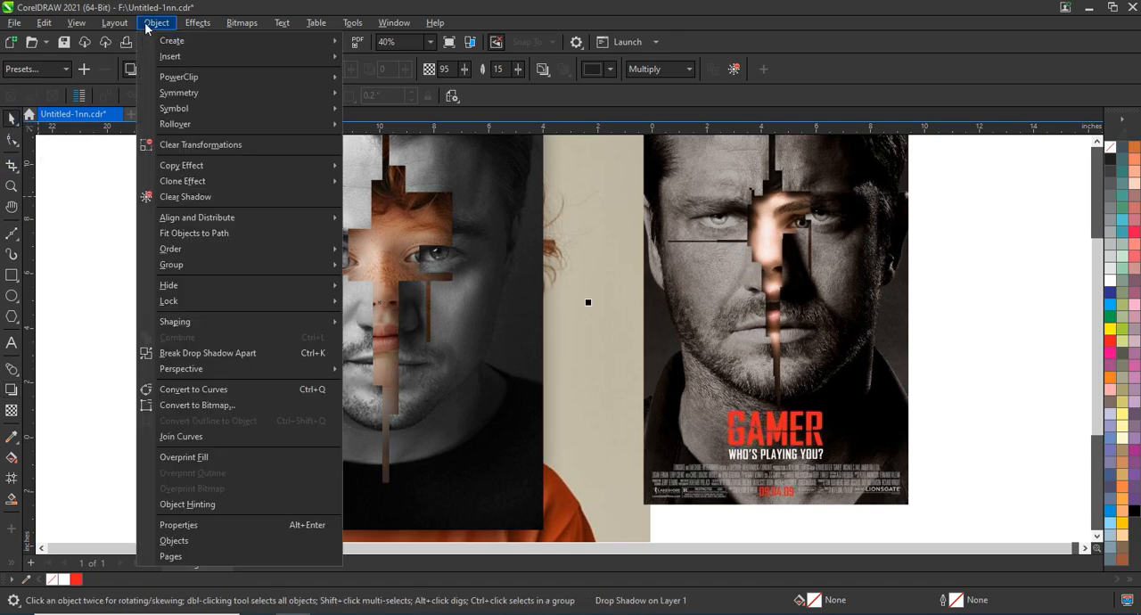
{"action": "left_click", "coordinate": [193, 353]}
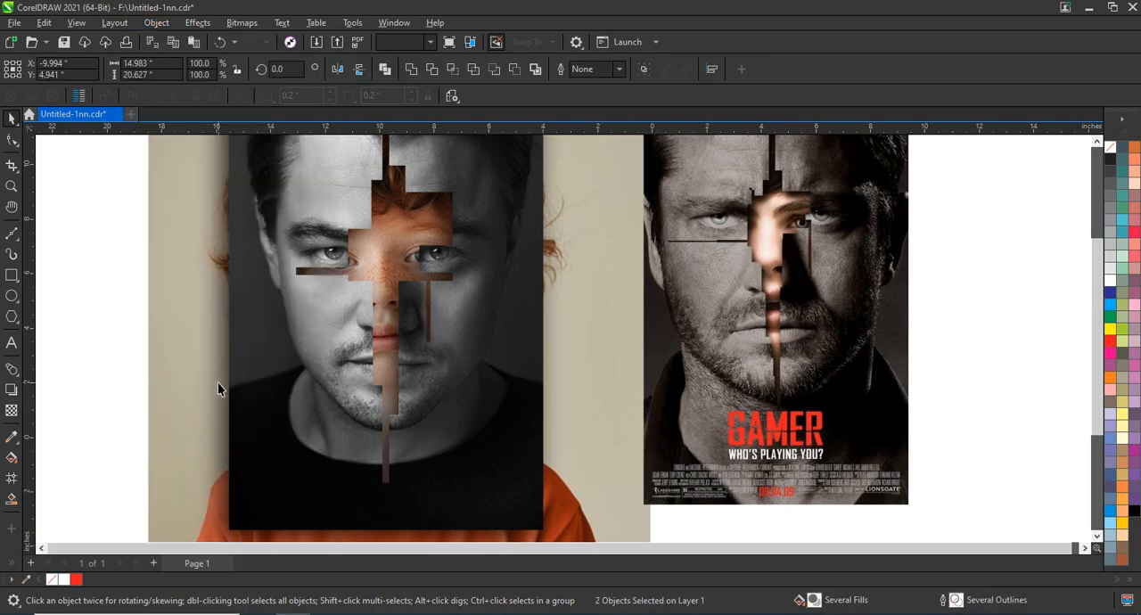
{"action": "left_click", "coordinate": [211, 385]}
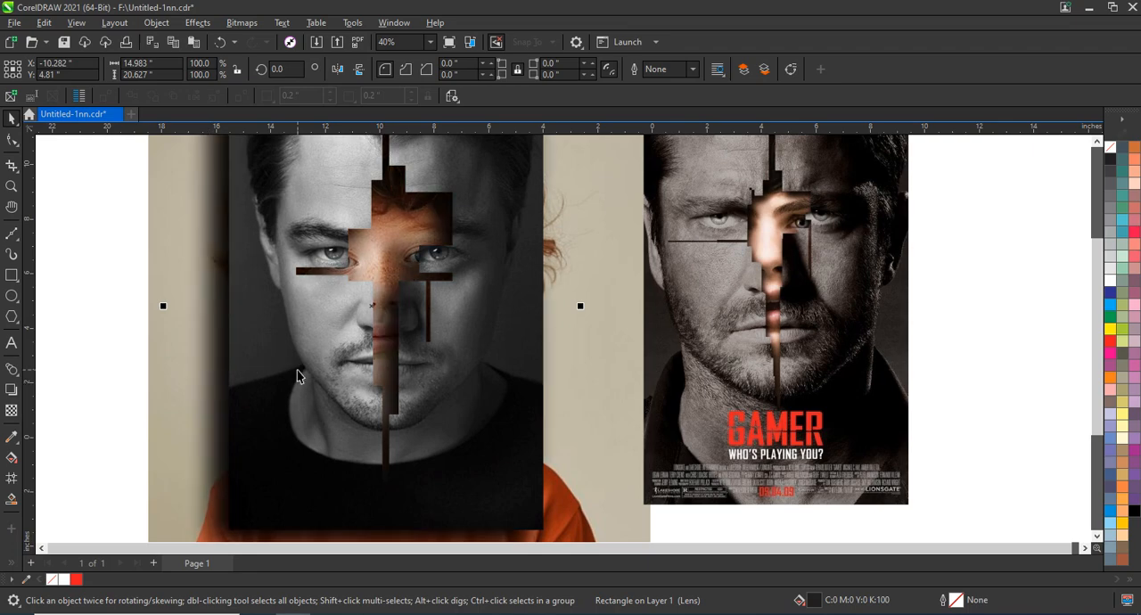
{"action": "scroll", "coordinate": [299, 376], "scroll_direction": "down", "scroll_amount": 3}
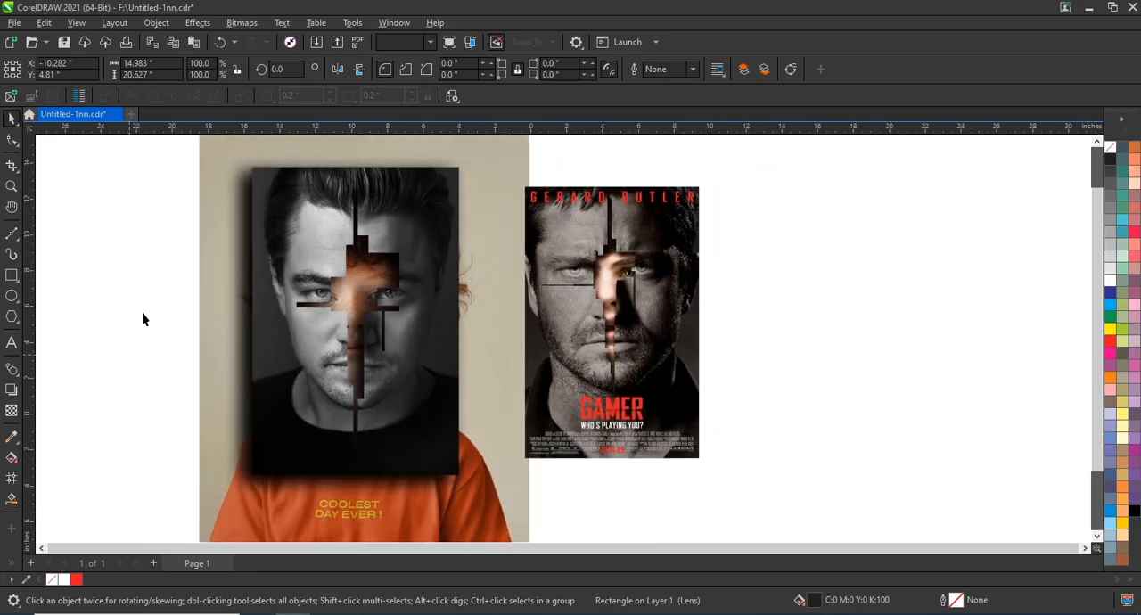
{"action": "left_click", "coordinate": [141, 312]}
Step: Draw a rectangle about 11.02 by 16.63 in just inside the portrait's edges and give it a white outline
{"action": "left_click", "coordinate": [12, 275]}
{"action": "left_click_drag", "start_coordinate": [262, 172], "coordinate": [455, 471]}
{"action": "scroll", "coordinate": [456, 477], "scroll_direction": "down", "scroll_amount": 1}
{"action": "key", "text": "space"}
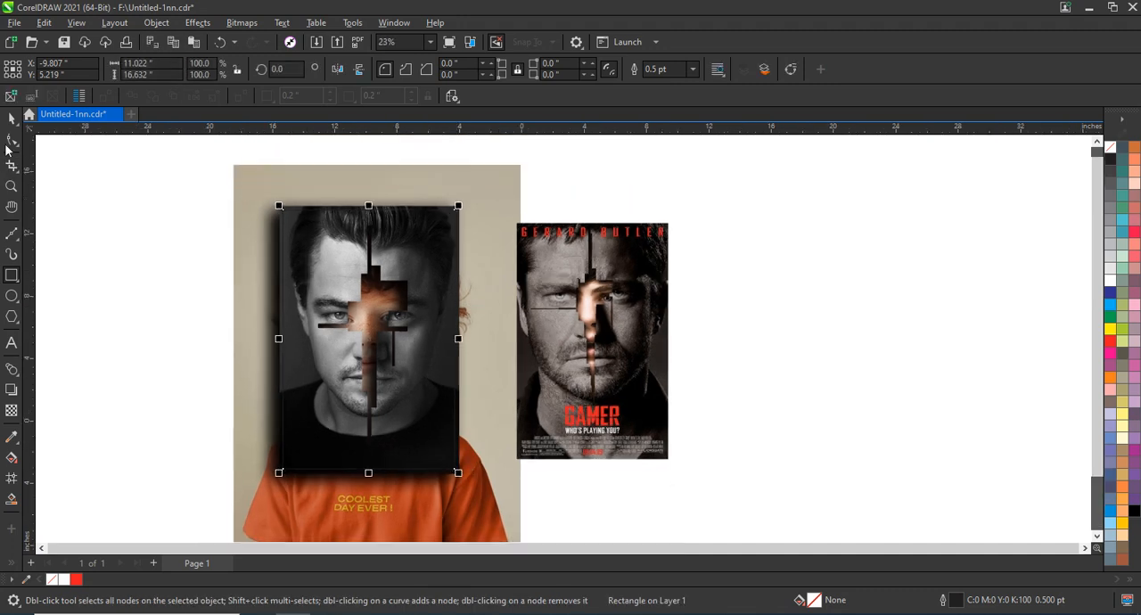
{"action": "right_click", "coordinate": [1110, 290]}
{"action": "left_click", "coordinate": [1088, 292]}
{"action": "left_click", "coordinate": [739, 290]}
Step: PowerClip the portrait, its shadows and the boy's photo inside the white-outlined rectangle
{"action": "scroll", "coordinate": [740, 290], "scroll_direction": "down", "scroll_amount": 1}
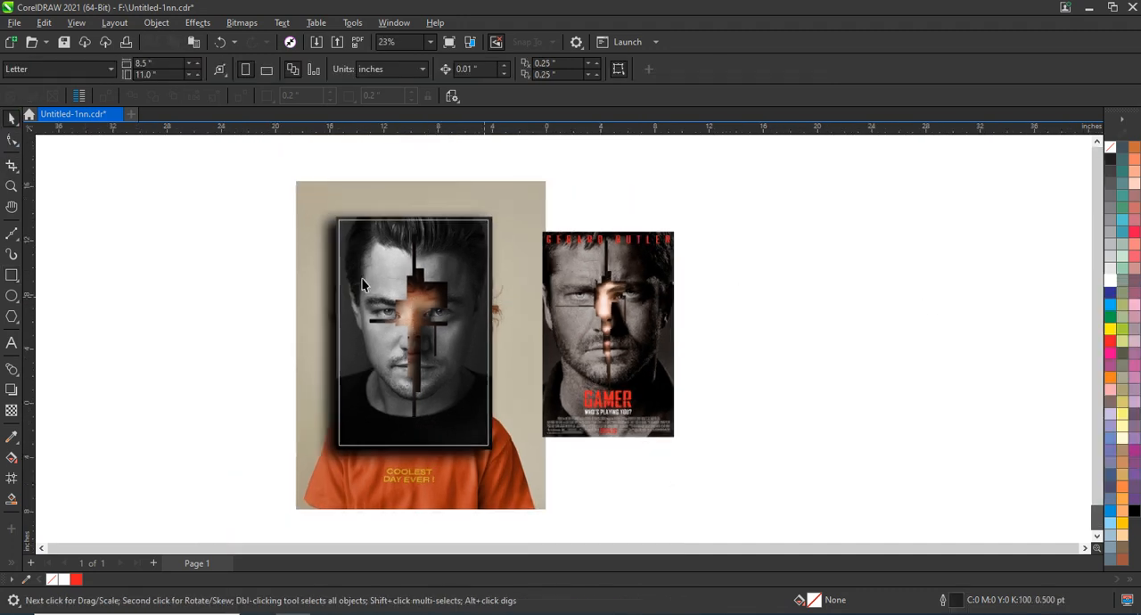
{"action": "left_click_drag", "start_coordinate": [277, 173], "coordinate": [557, 523]}
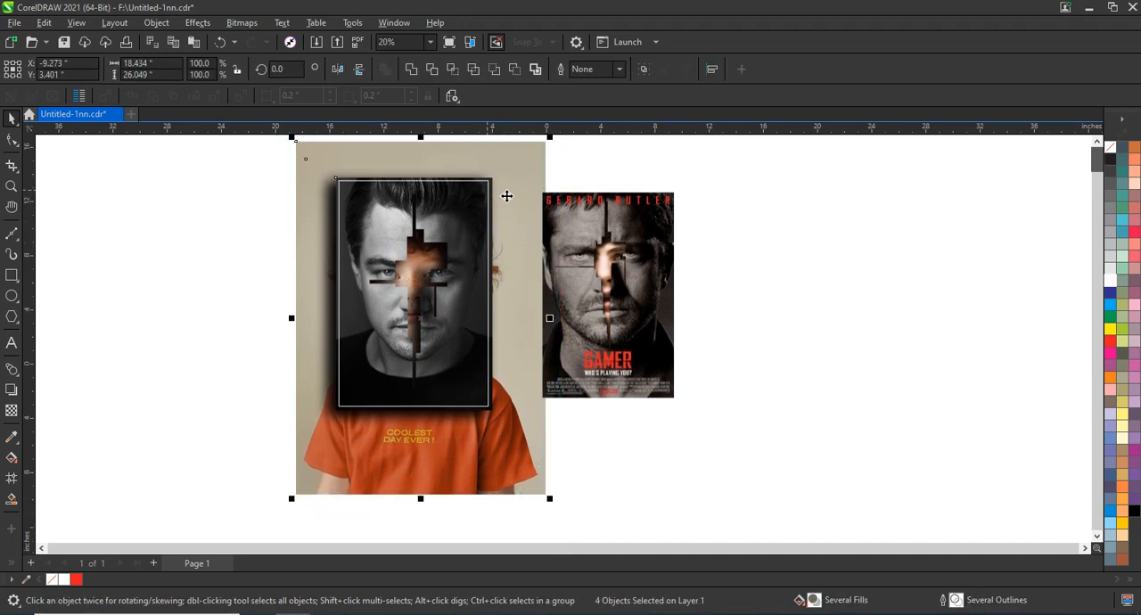
{"action": "right_click", "coordinate": [519, 193]}
{"action": "left_click", "coordinate": [555, 362]}
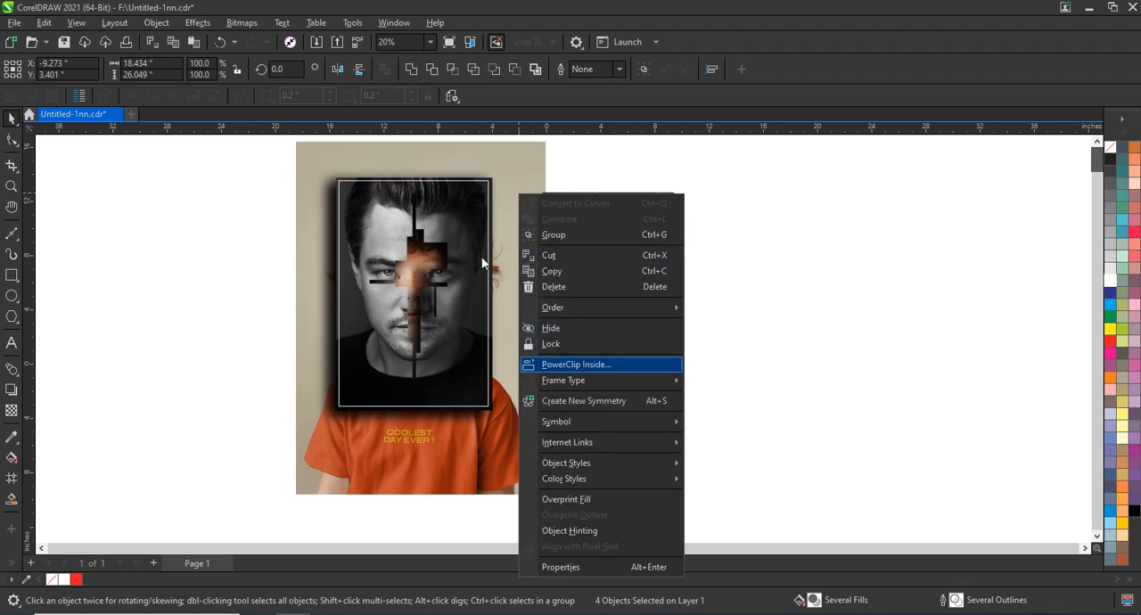
{"action": "left_click", "coordinate": [478, 181]}
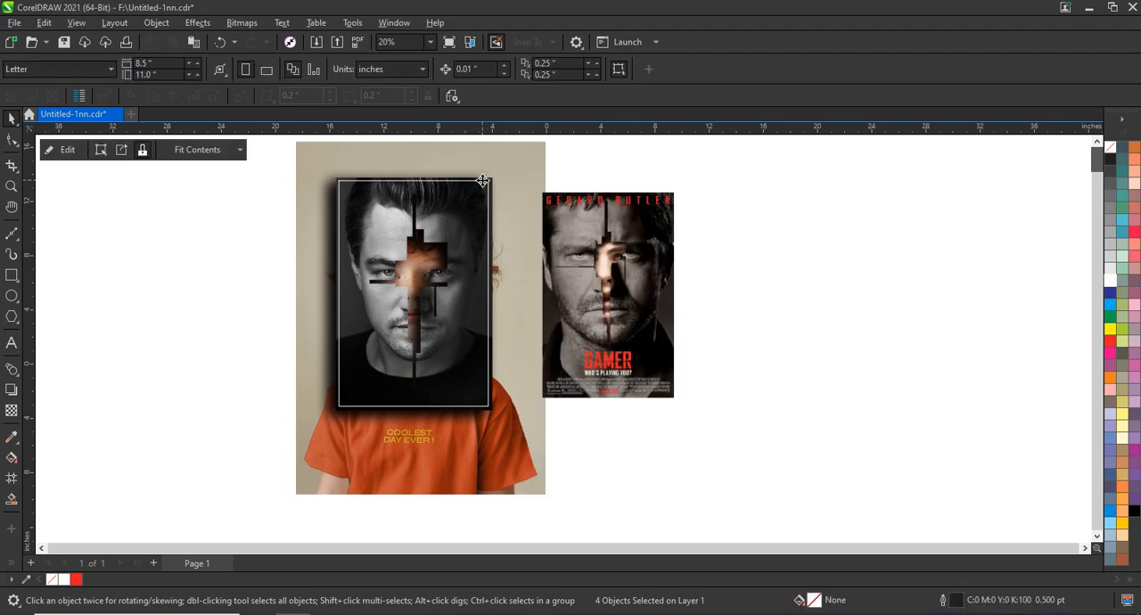
Step: Remove the clipped poster's outline and move the poster about 2.05 in to the right, toward the reference poster
{"action": "right_click", "coordinate": [1108, 156]}
{"action": "left_click", "coordinate": [1063, 158]}
{"action": "left_click_drag", "start_coordinate": [459, 311], "coordinate": [486, 310]}
Step: Edit the poster's PowerClip contents and move the offset shadow slightly right and up to X -8.046, Y 4.963 in
{"action": "left_click_drag", "start_coordinate": [329, 157], "coordinate": [719, 448]}
{"action": "key", "text": "shift+F2"}
{"action": "left_click", "coordinate": [440, 275]}
{"action": "right_click", "coordinate": [440, 275]}
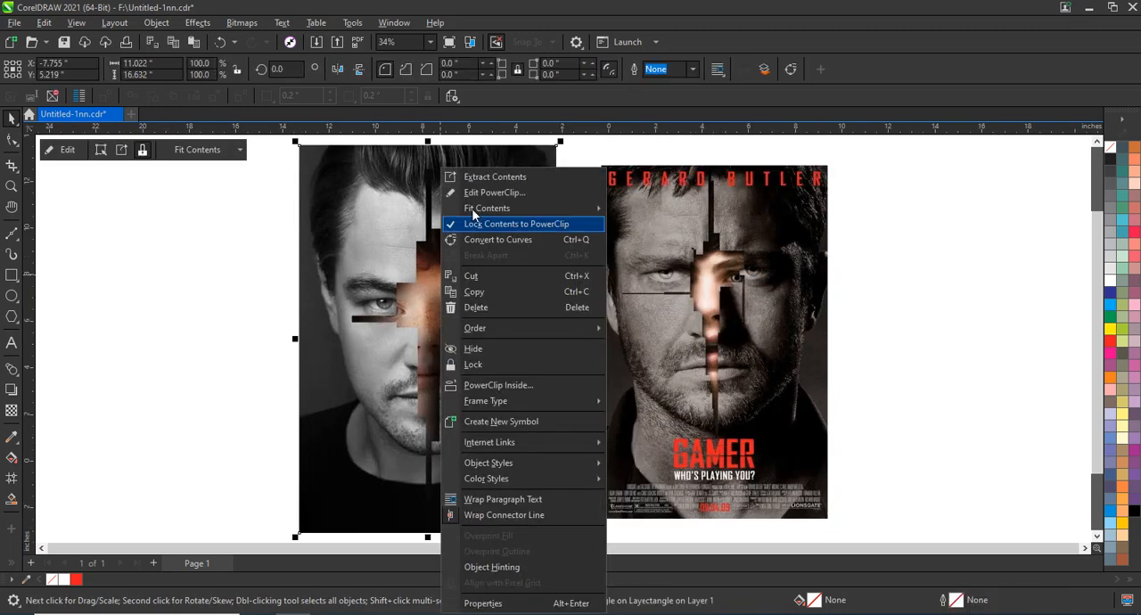
{"action": "left_click", "coordinate": [473, 200]}
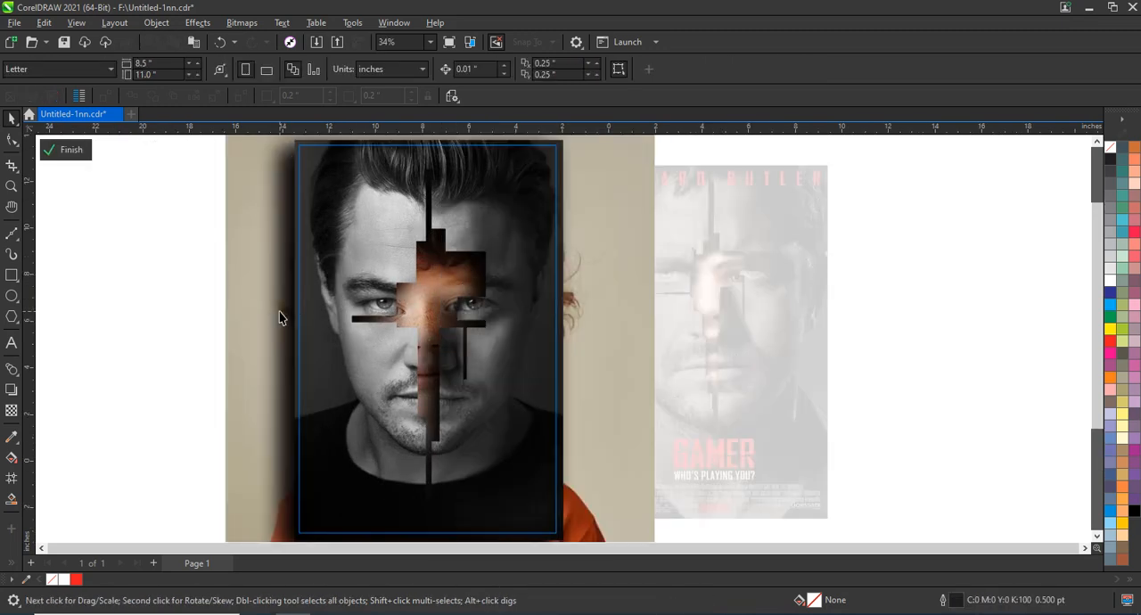
{"action": "key", "text": "Delete"}
{"action": "left_click", "coordinate": [474, 298]}
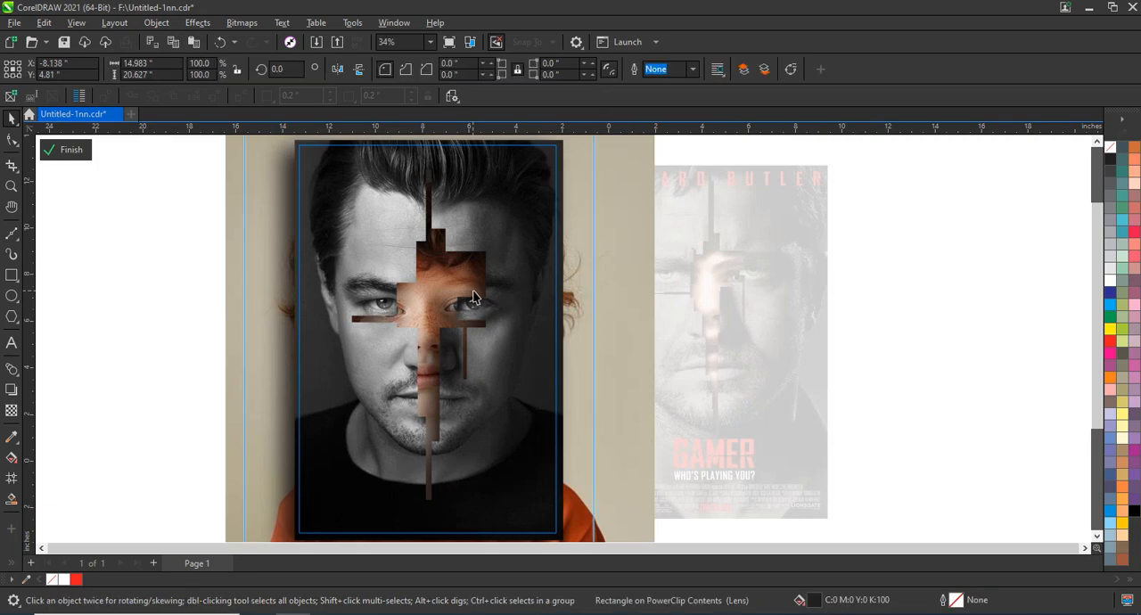
{"action": "key", "text": "Delete"}
{"action": "left_click_drag", "start_coordinate": [465, 290], "coordinate": [467, 287]}
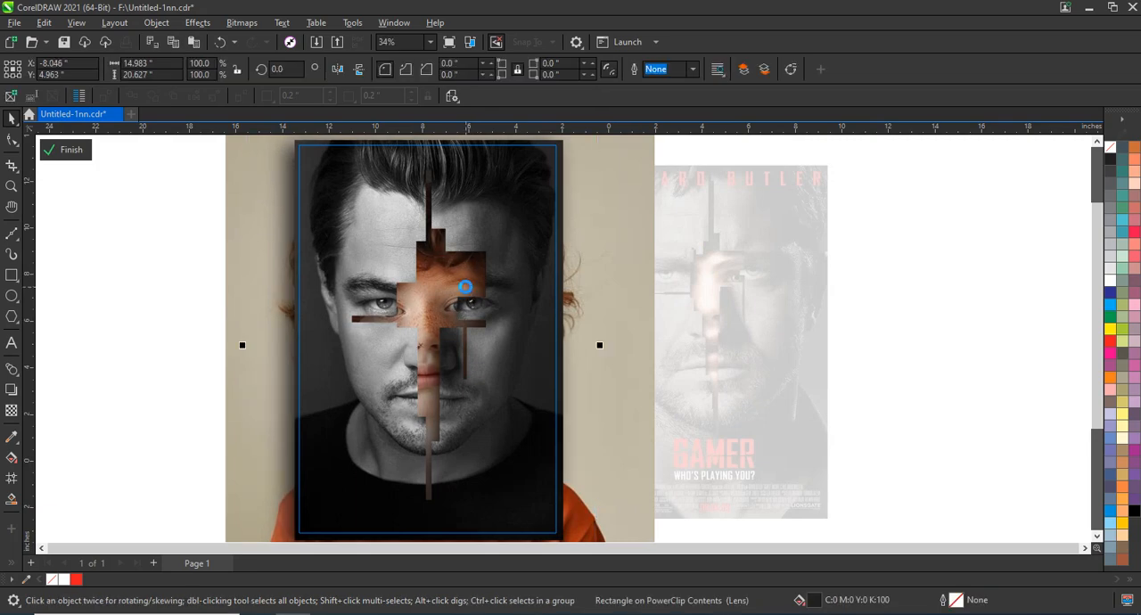
{"action": "left_click", "coordinate": [86, 156]}
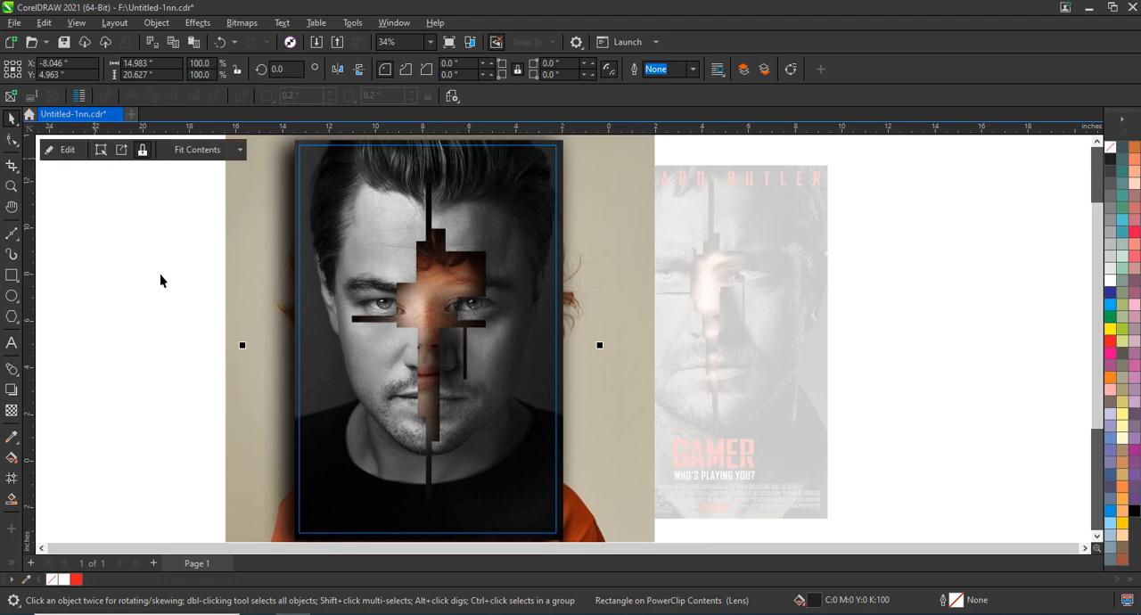
{"action": "left_click", "coordinate": [205, 354]}
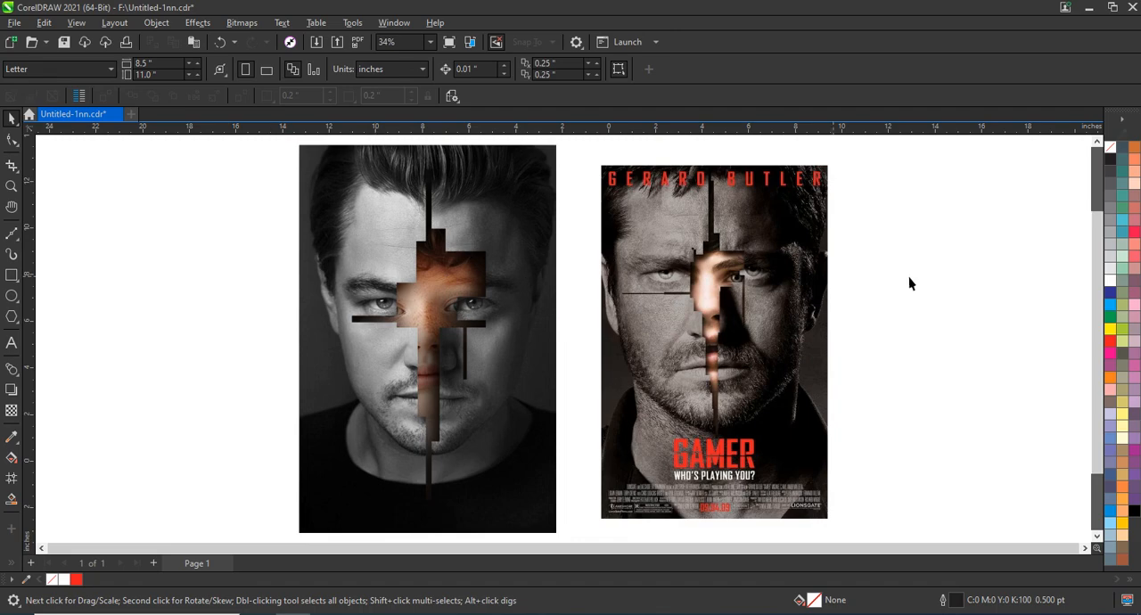
Step: Add the title text GAMER over the poster's shirt area and enlarge it to about 111 pt
{"action": "left_click", "coordinate": [10, 186]}
{"action": "left_click_drag", "start_coordinate": [299, 149], "coordinate": [815, 514]}
{"action": "left_click", "coordinate": [10, 345]}
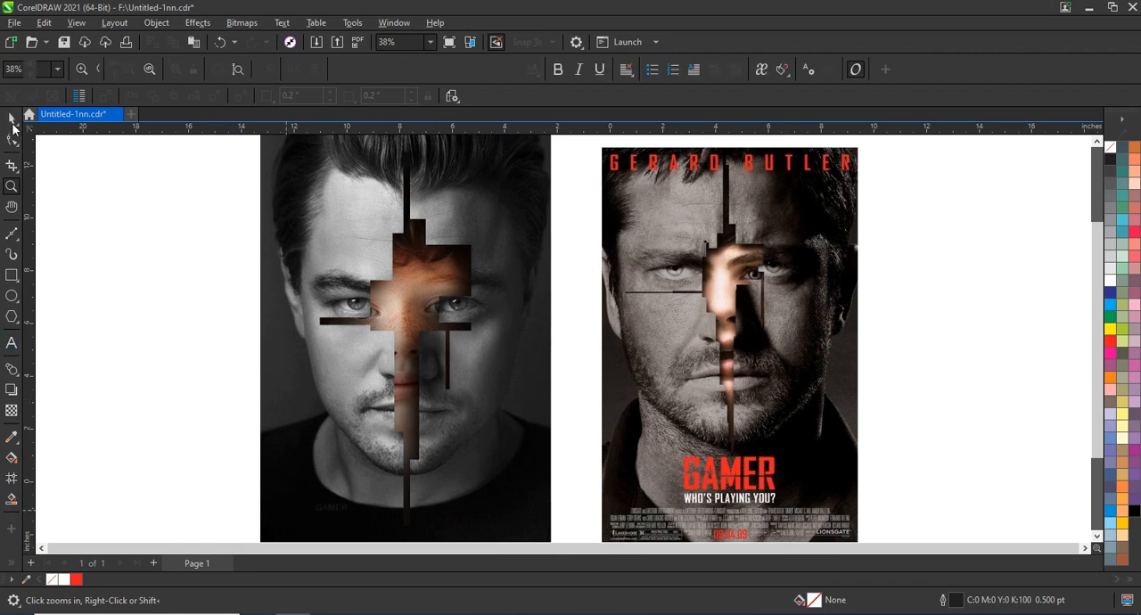
{"action": "left_click", "coordinate": [13, 124]}
{"action": "left_click_drag", "start_coordinate": [355, 499], "coordinate": [473, 455]}
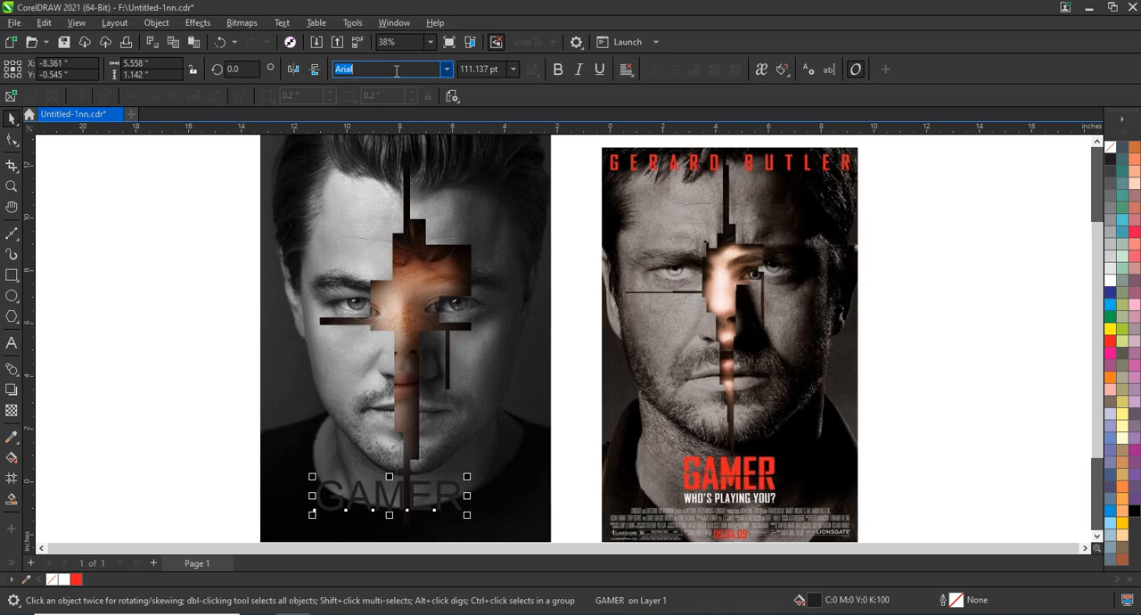
Step: Set the GAMER title in the Jersey M54 font and fill it with red
{"action": "type", "text": "Jersey M54"}
{"action": "key", "text": "Return"}
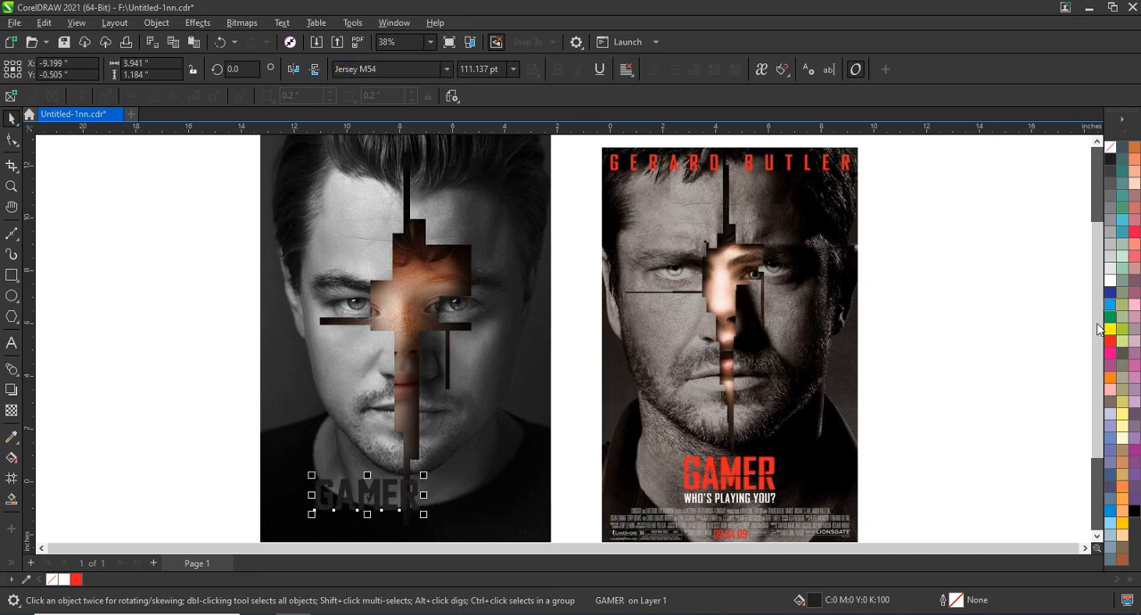
{"action": "left_click", "coordinate": [1111, 342]}
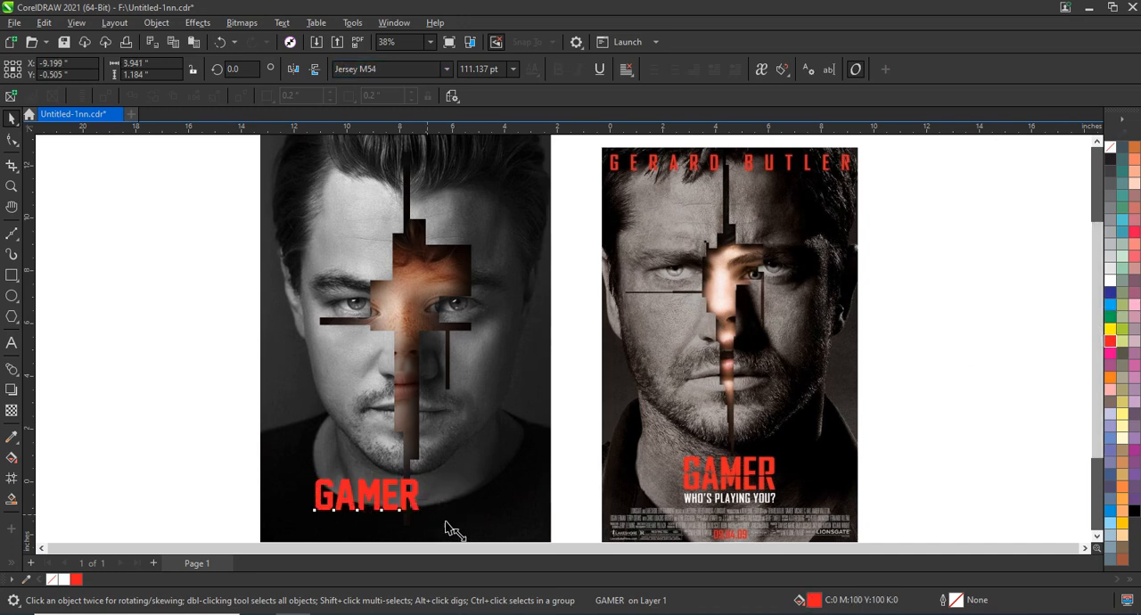
Step: Enlarge the red GAMER title and centre it horizontally on the poster
{"action": "left_click_drag", "start_coordinate": [427, 514], "coordinate": [462, 510]}
{"action": "left_click", "coordinate": [504, 486], "text": "shift"}
{"action": "key", "text": "c"}
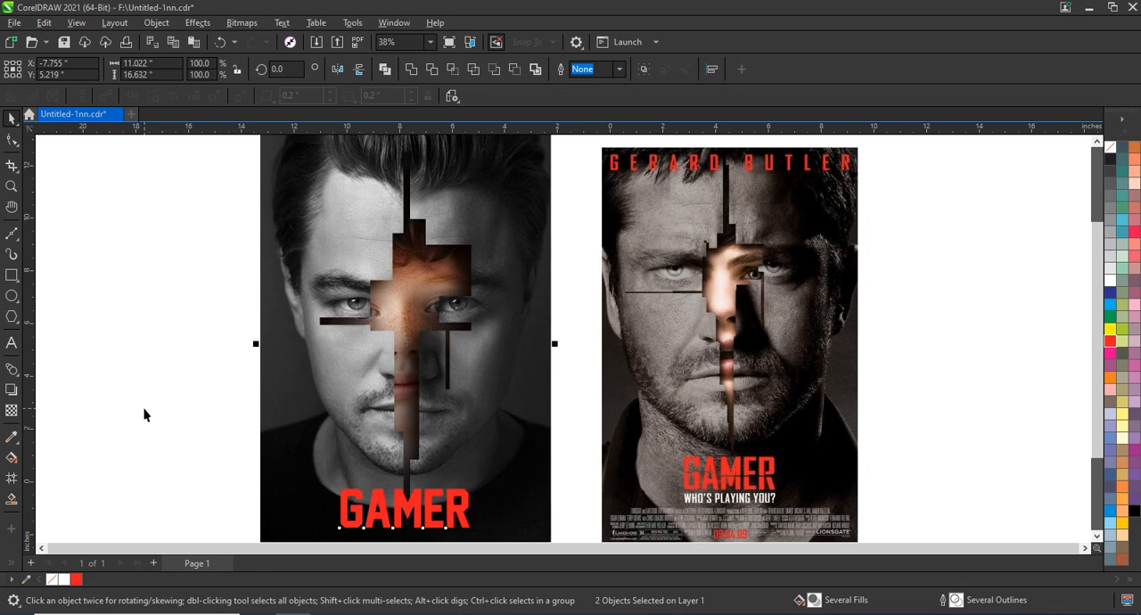
{"action": "left_click", "coordinate": [145, 414]}
Step: Draw a rectangle about 11.56 by 0.16 in across the GAMER title, trim the letters with it, and remove the rectangle
{"action": "left_click", "coordinate": [352, 512]}
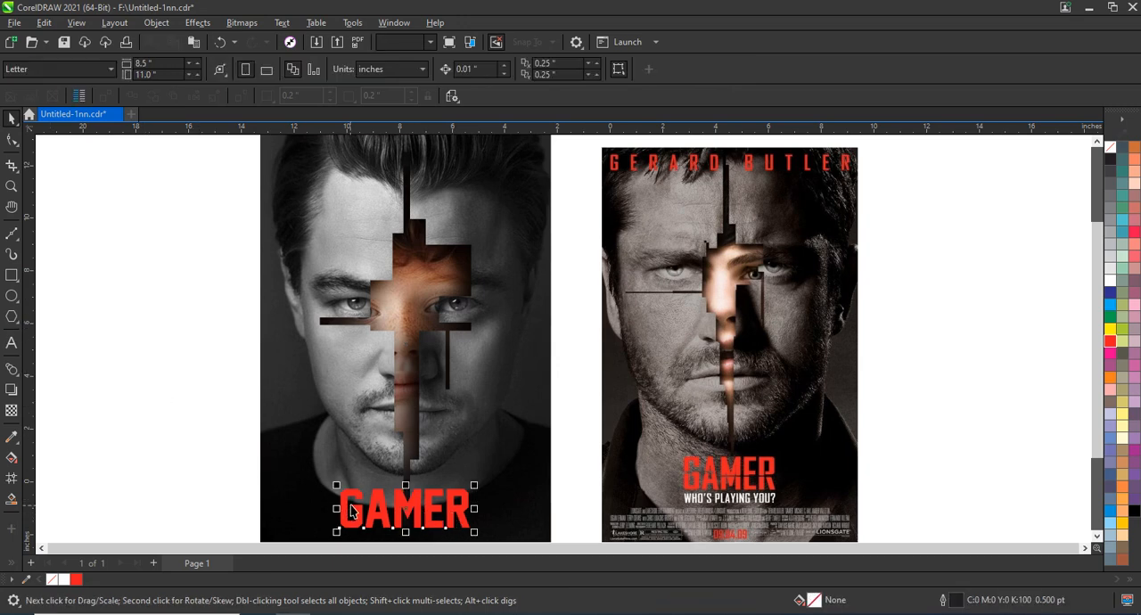
{"action": "key", "text": "F6"}
{"action": "left_click_drag", "start_coordinate": [255, 512], "coordinate": [559, 516]}
{"action": "left_click", "coordinate": [11, 118]}
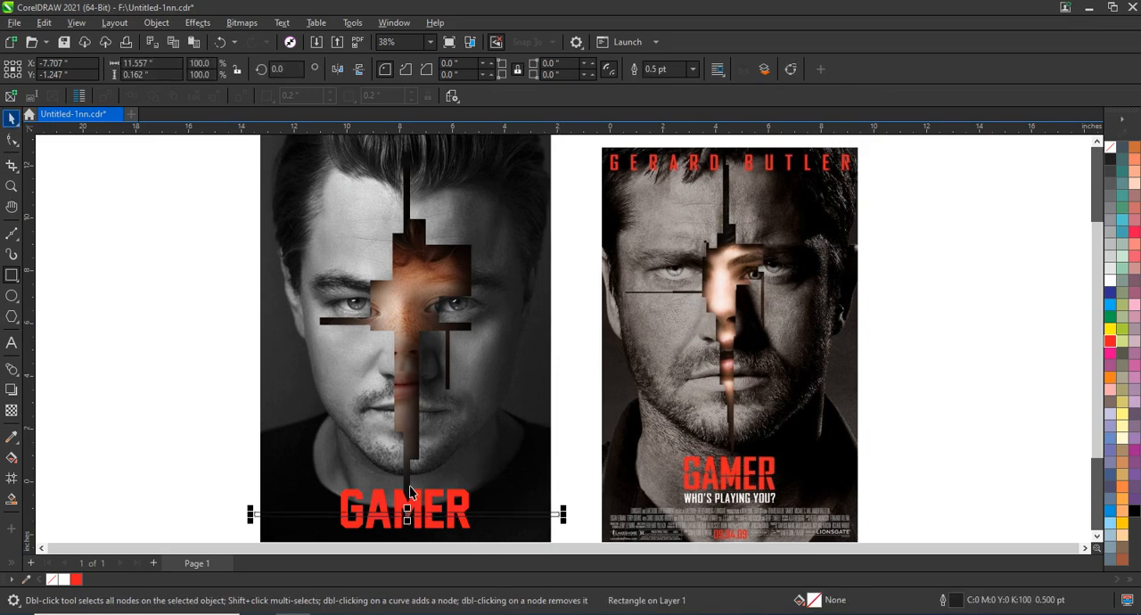
{"action": "left_click", "coordinate": [425, 497], "text": "shift"}
{"action": "left_click", "coordinate": [432, 70]}
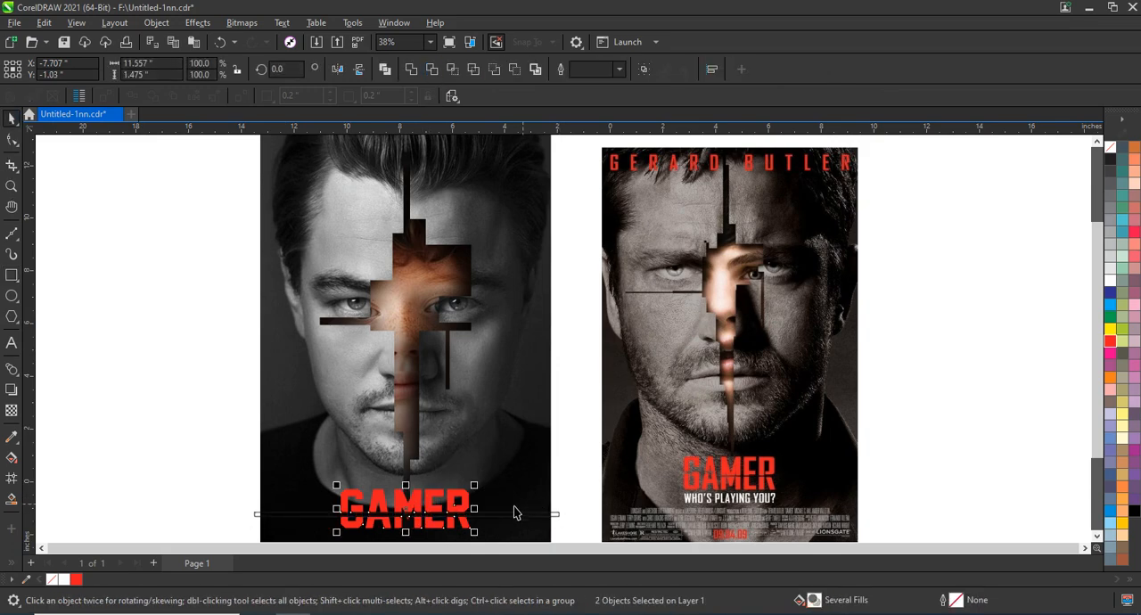
{"action": "left_click", "coordinate": [563, 485]}
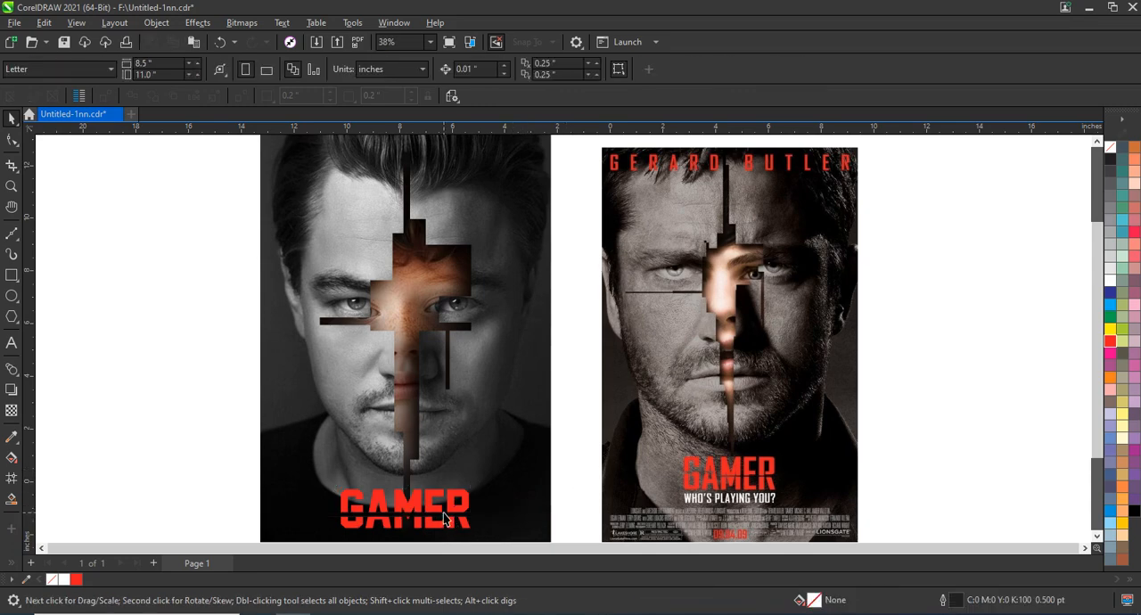
Step: Scale the cut GAMER title down slightly and centre it horizontally on the poster
{"action": "left_click", "coordinate": [448, 520]}
{"action": "left_click_drag", "start_coordinate": [475, 532], "coordinate": [471, 505]}
{"action": "left_click", "coordinate": [542, 461]}
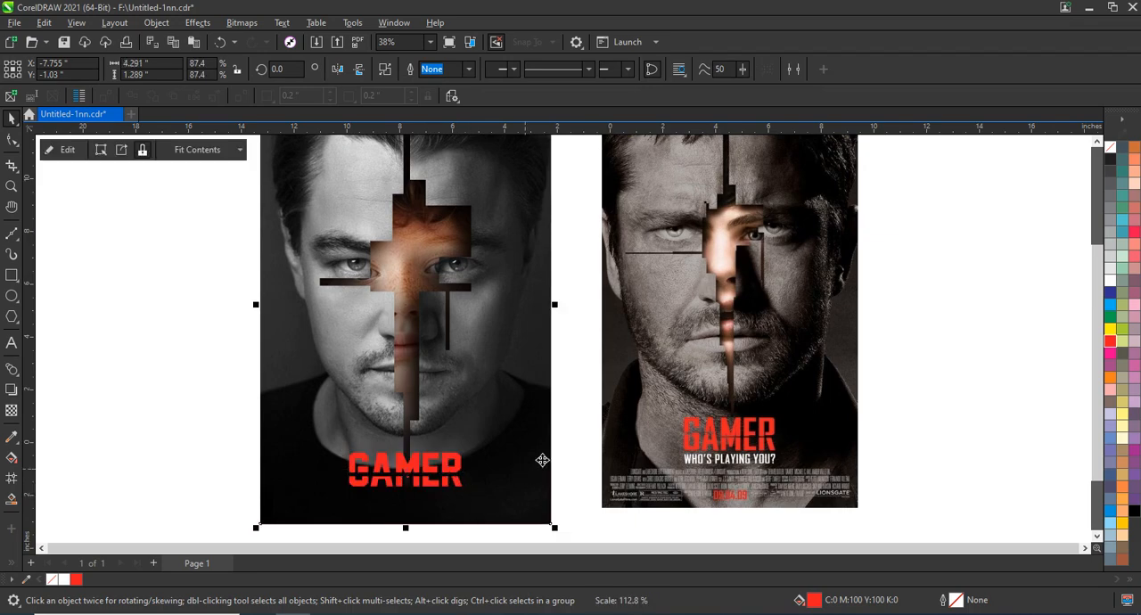
Step: Compare the finished poster with the reference Gamer poster side by side in a full-screen preview
{"action": "left_click", "coordinate": [897, 360]}
{"action": "scroll", "coordinate": [839, 371], "scroll_direction": "down", "scroll_amount": 1}
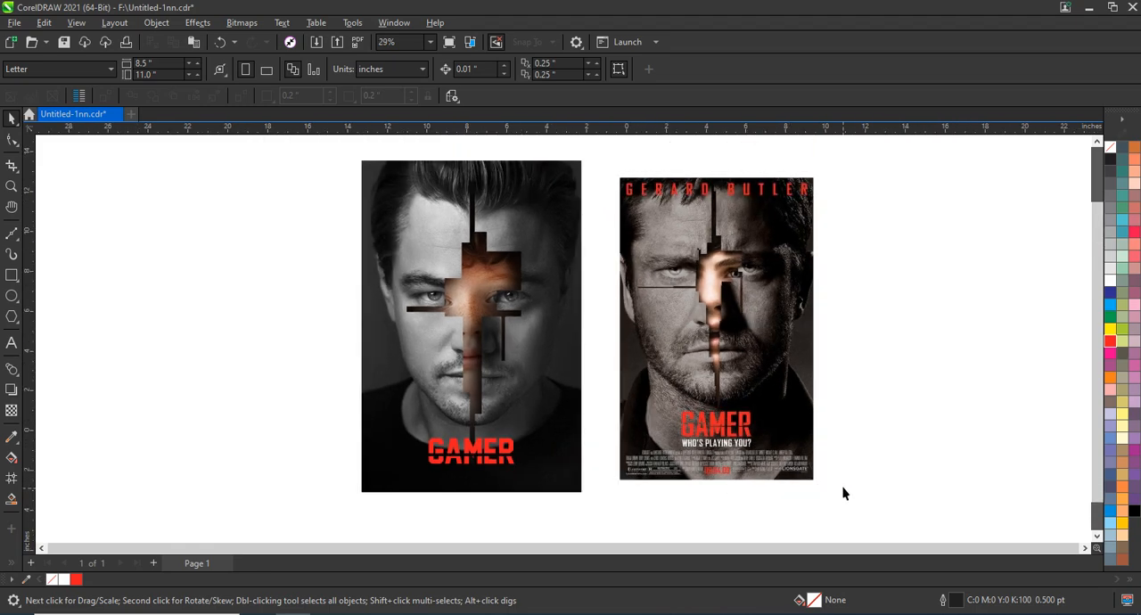
{"action": "left_click_drag", "start_coordinate": [844, 492], "coordinate": [364, 173]}
{"action": "scroll", "coordinate": [363, 173], "scroll_direction": "up", "scroll_amount": 1}
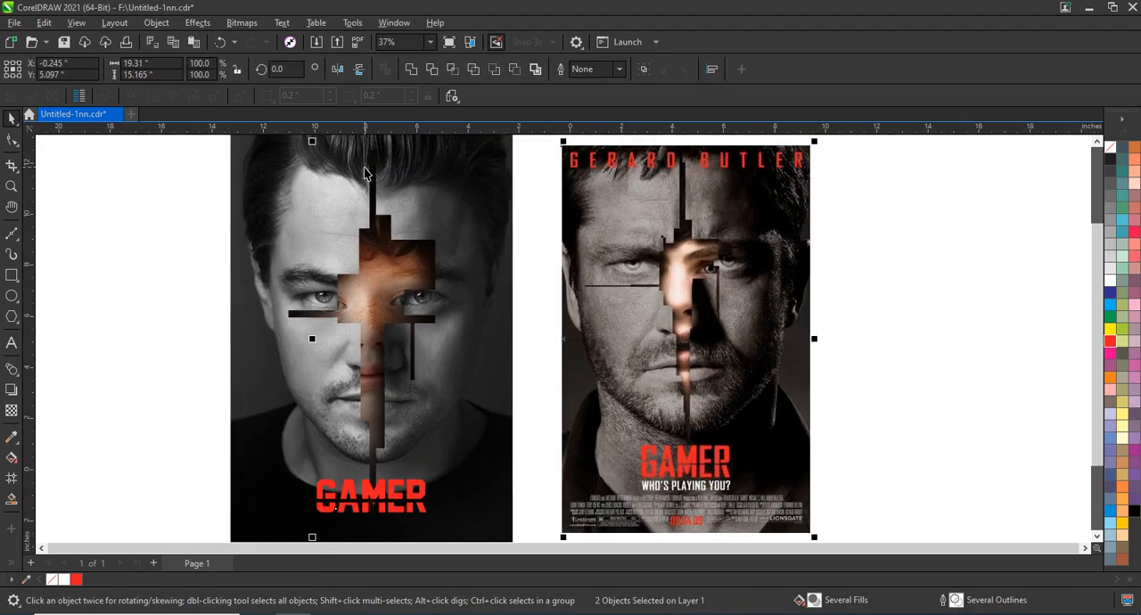
{"action": "key", "text": "F9"}
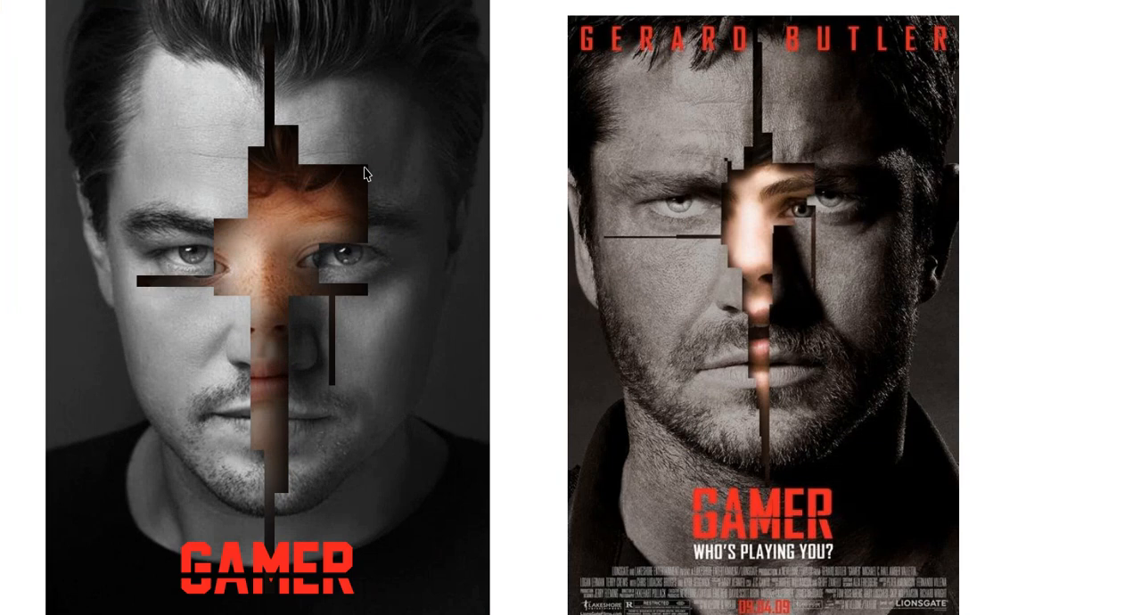